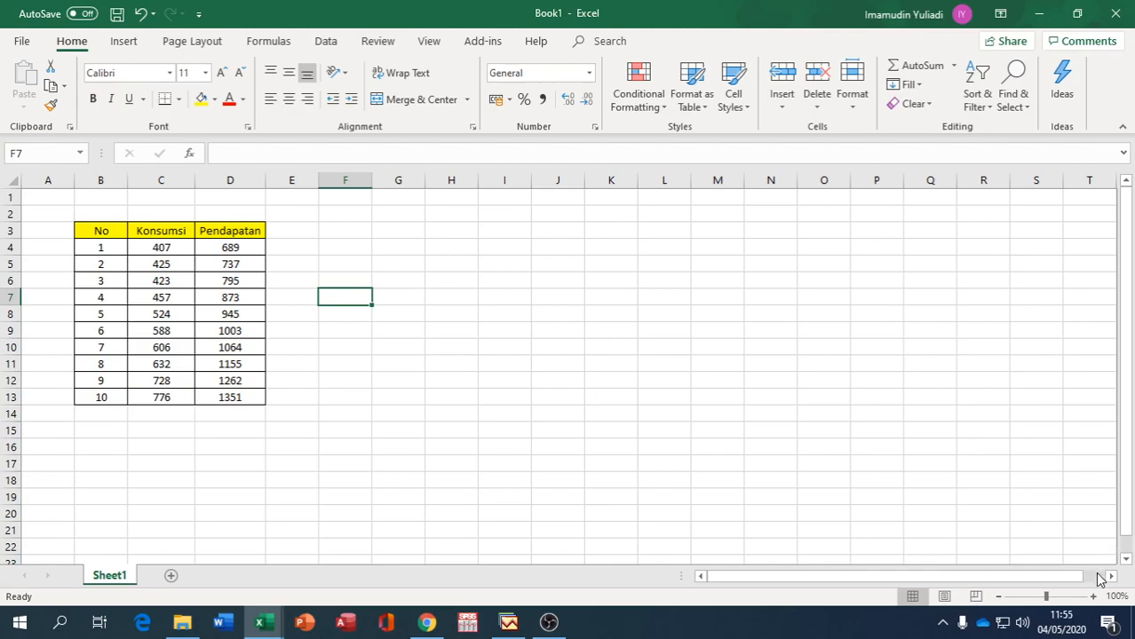
Label the Konsumsi column as "Var. Terikat" in cell C2, above its header.
click(1093, 598)
click(1093, 598)
click(1093, 597)
click(1093, 597)
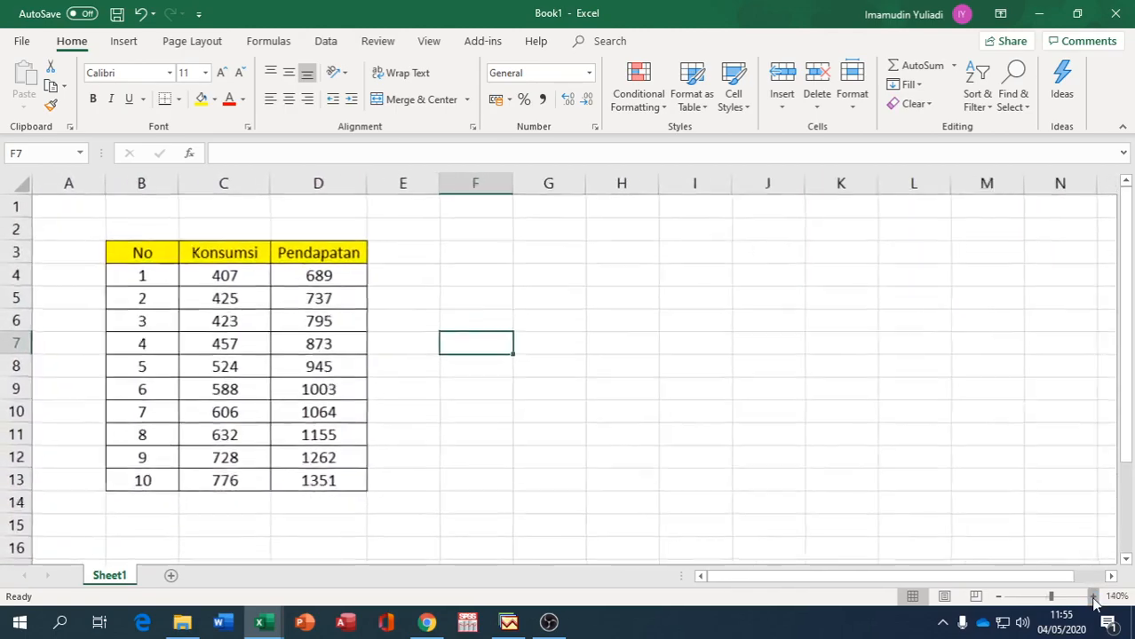
click(1093, 598)
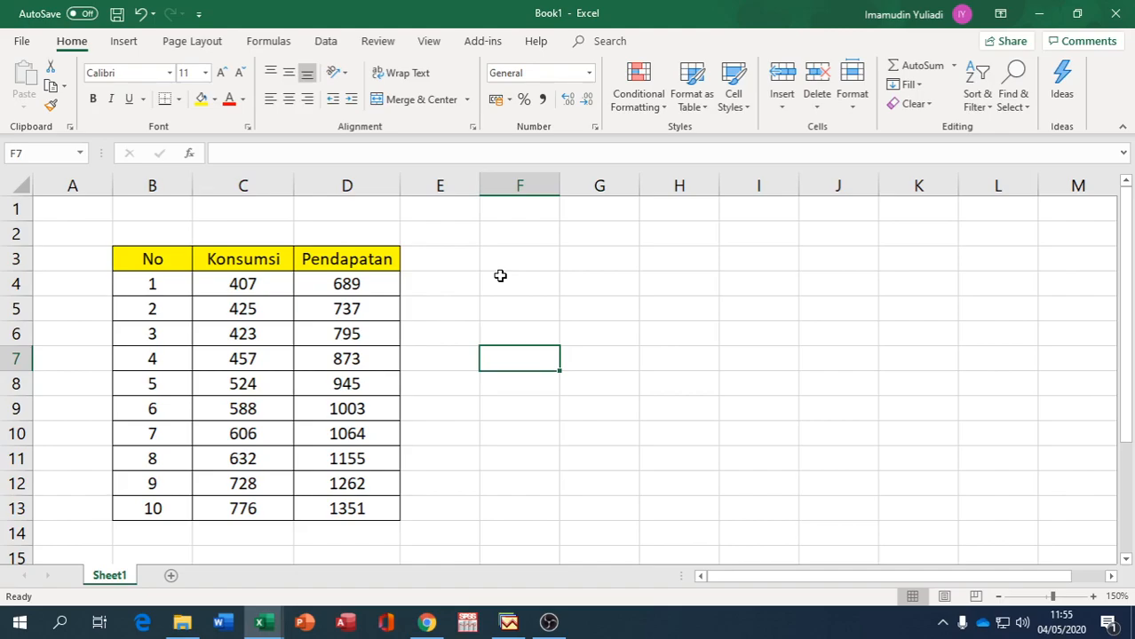
click(247, 232)
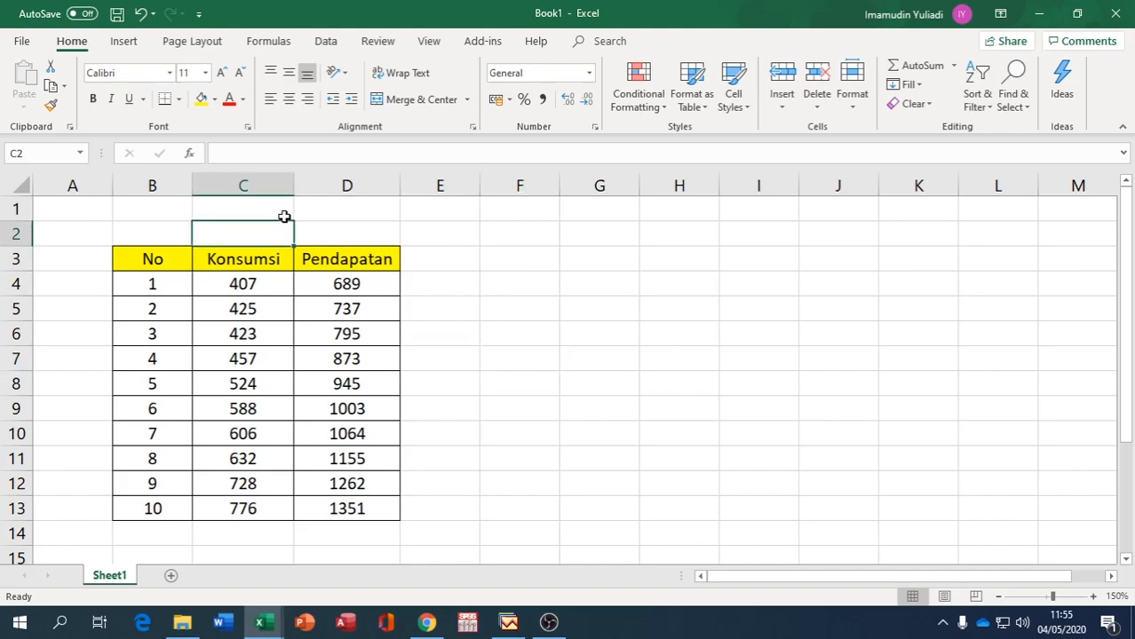
text(Var. Terikat)
key(Return)
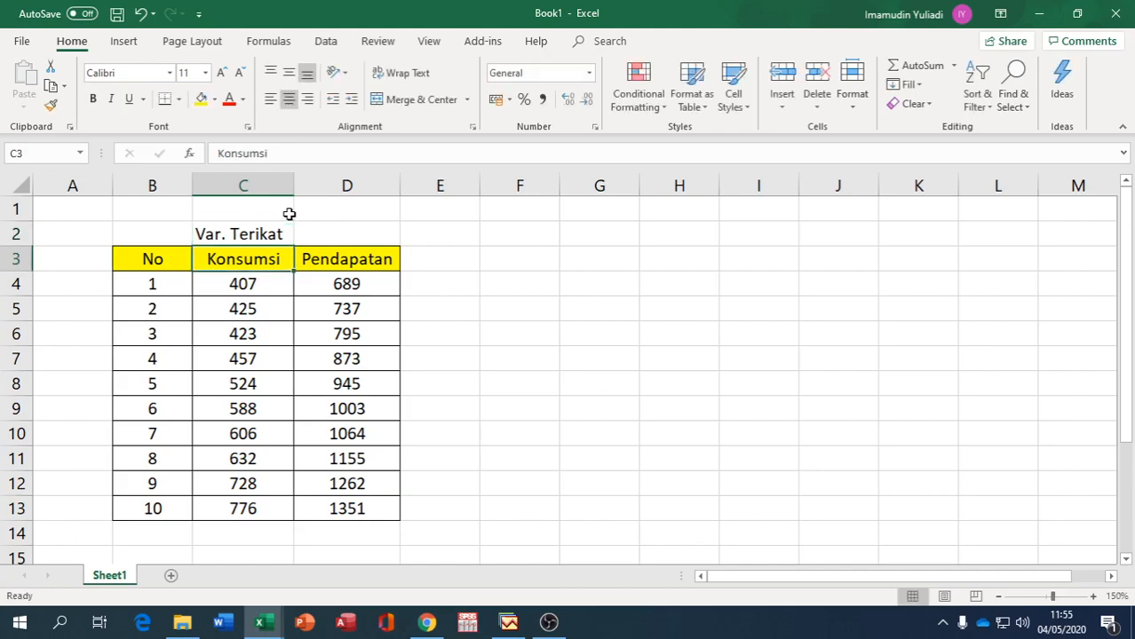
Label the Pendapatan column as "Var. Bebas" in cell D2, above its header.
click(321, 227)
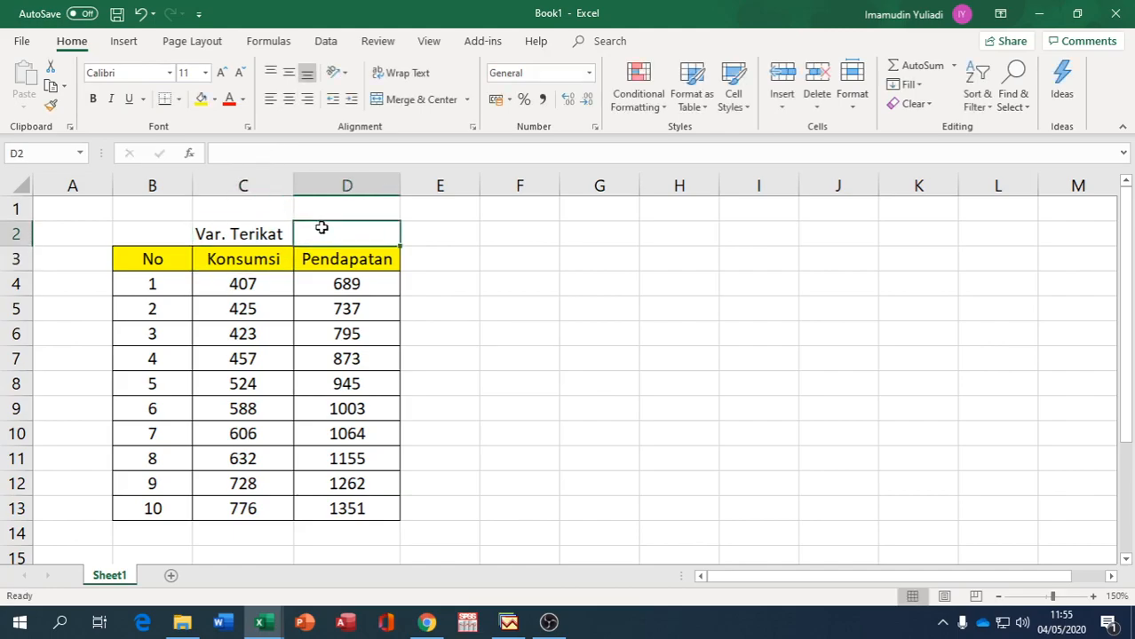
text(Var)
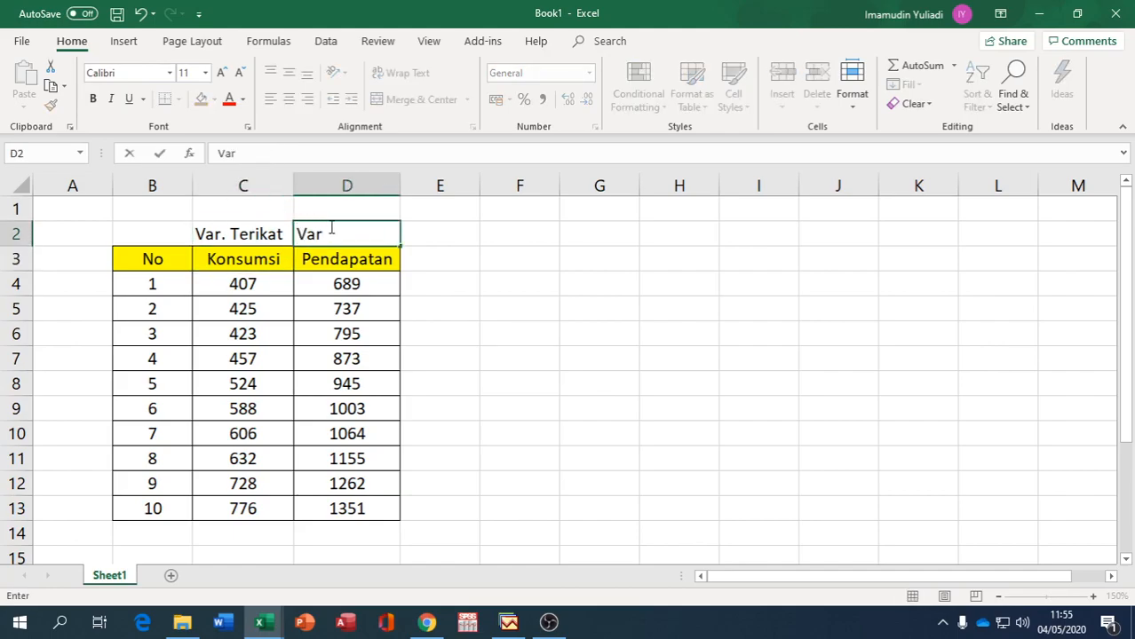
text(. Bebas)
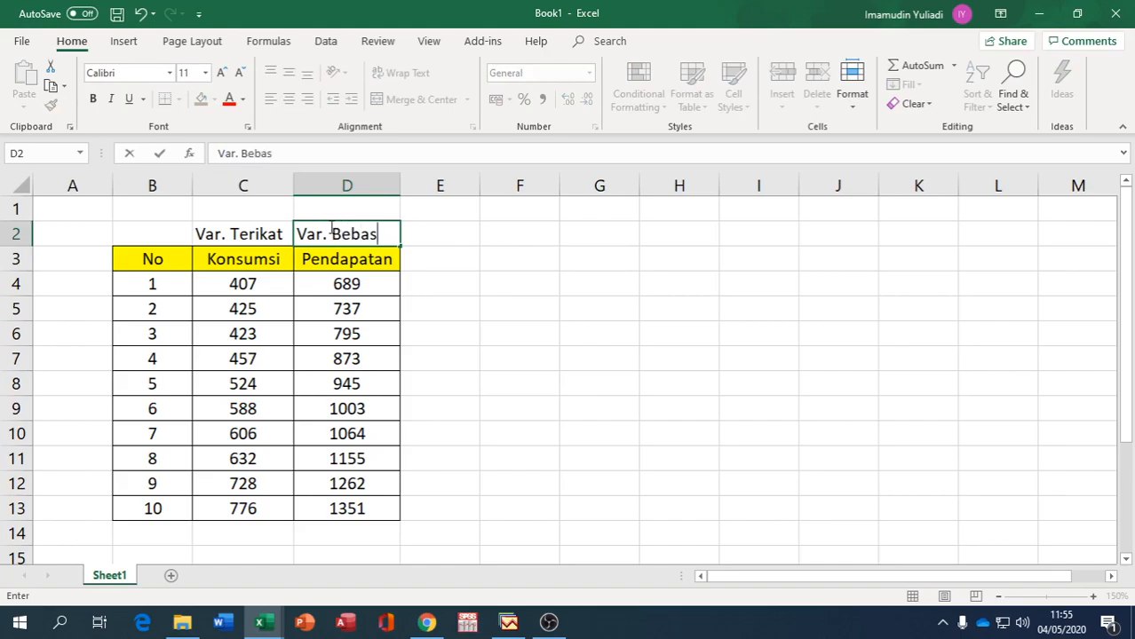
key(Return)
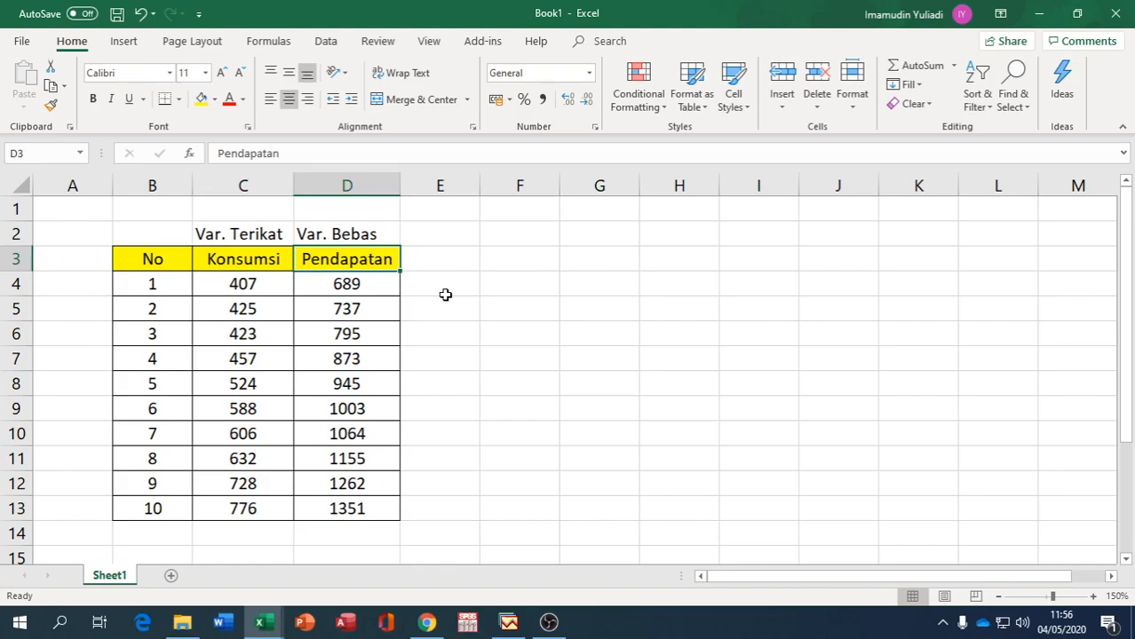
Insert a markers-only scatter chart from the Konsumsi and Pendapatan data in C3:D13.
drag(250, 255, 367, 510)
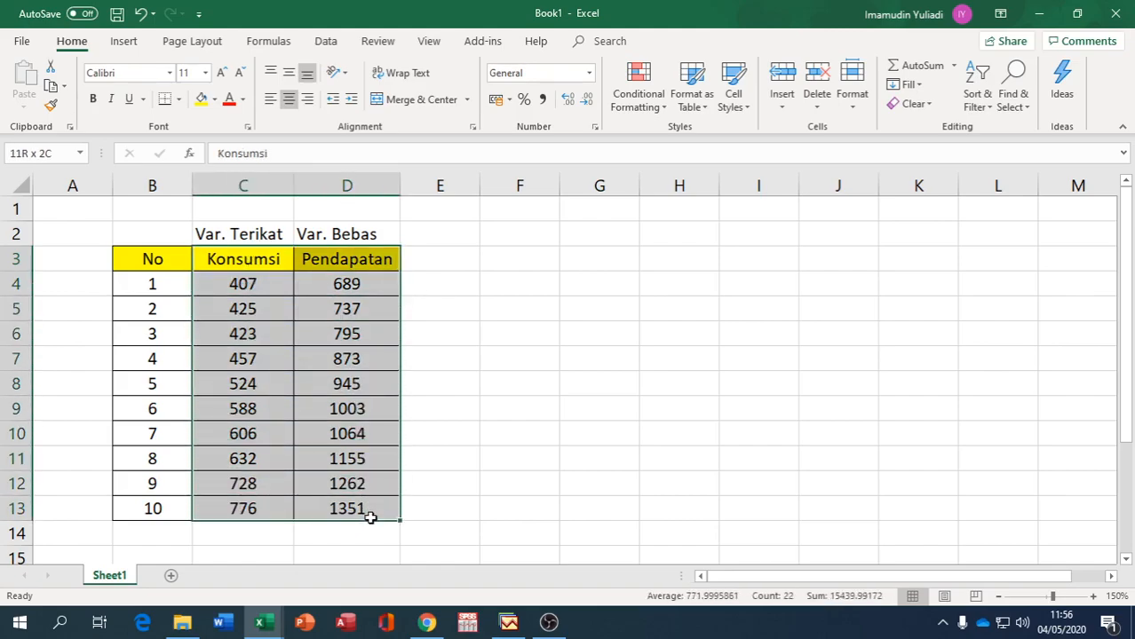
click(133, 44)
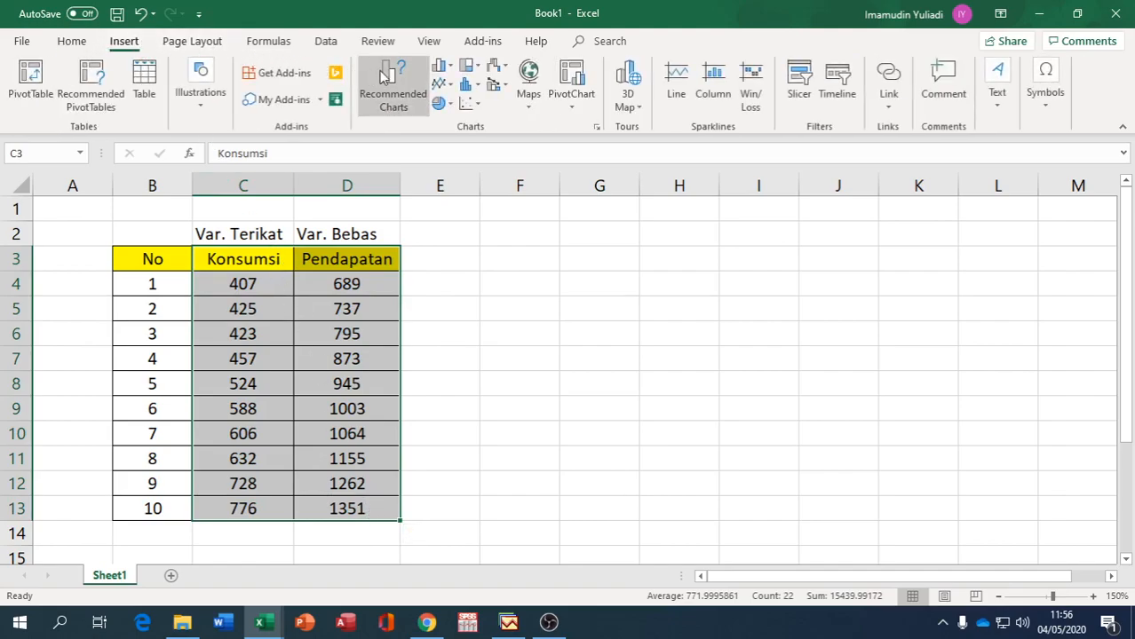
click(469, 105)
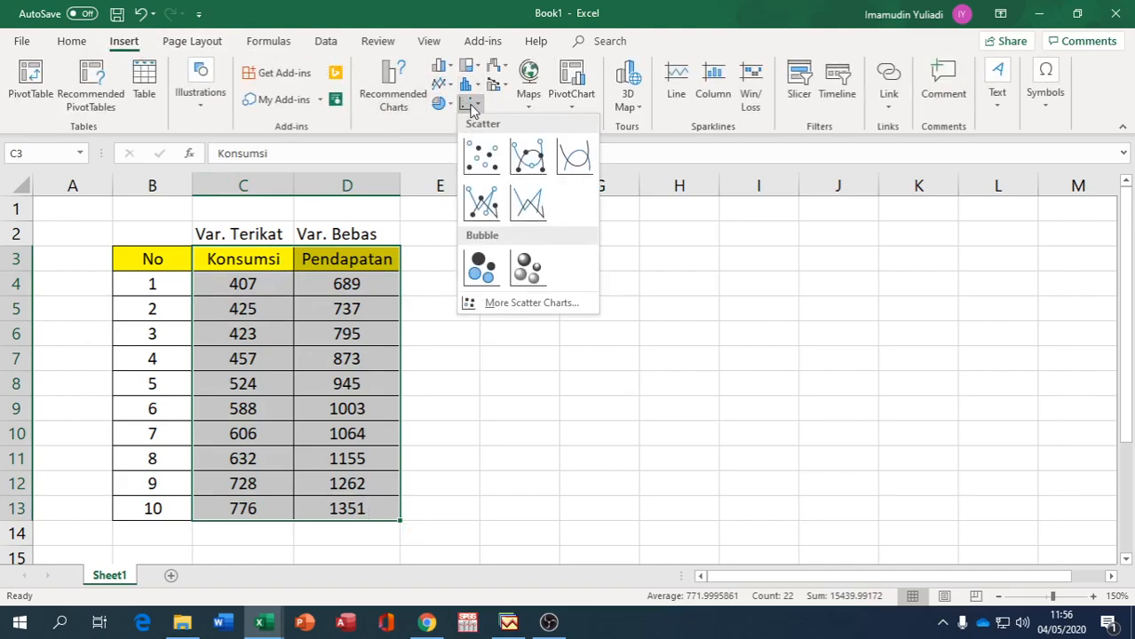
click(484, 156)
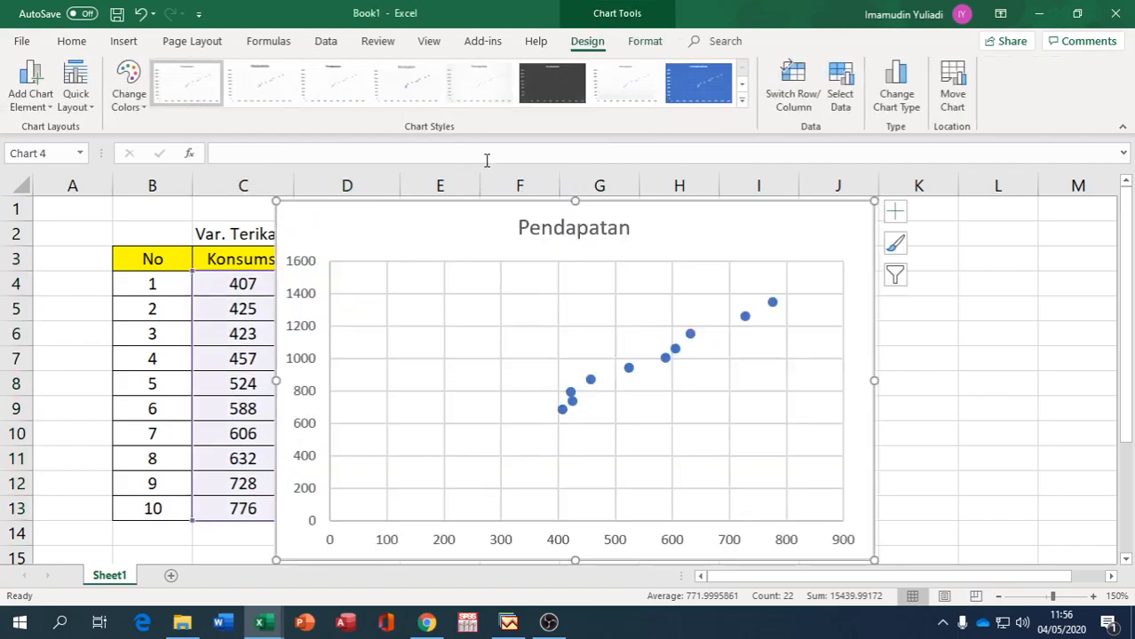
Apply the dark grey chart style to the scatter chart and set its title to "FUNGSI KONSUMSI".
click(550, 89)
click(568, 227)
drag(521, 227, 627, 233)
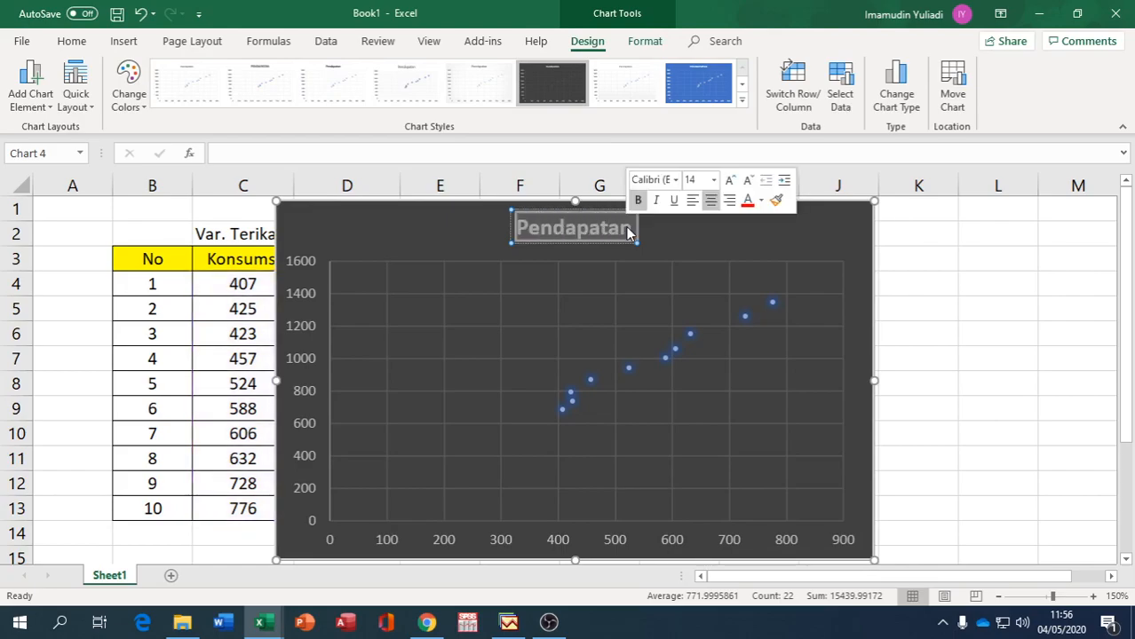
text(FUN)
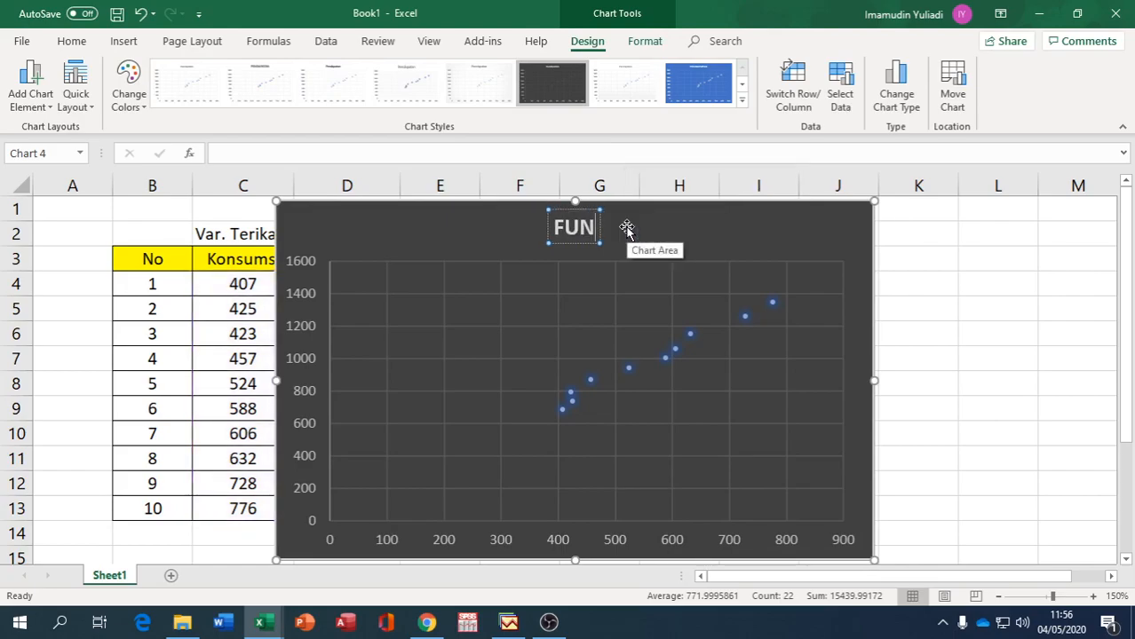
text(GSI K)
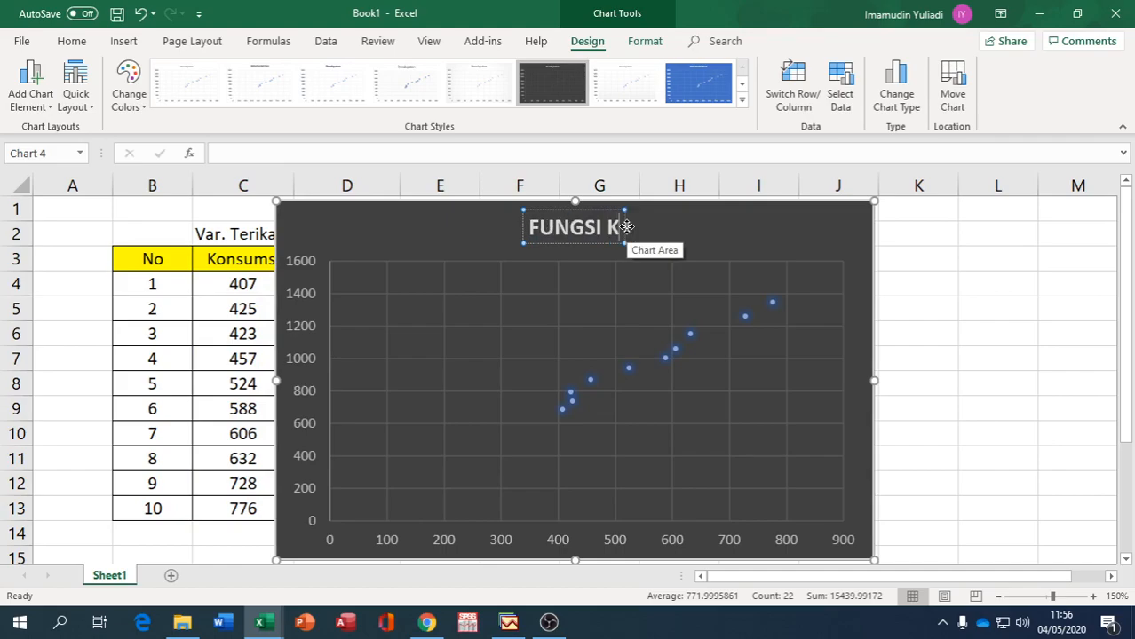
text(ONSUM)
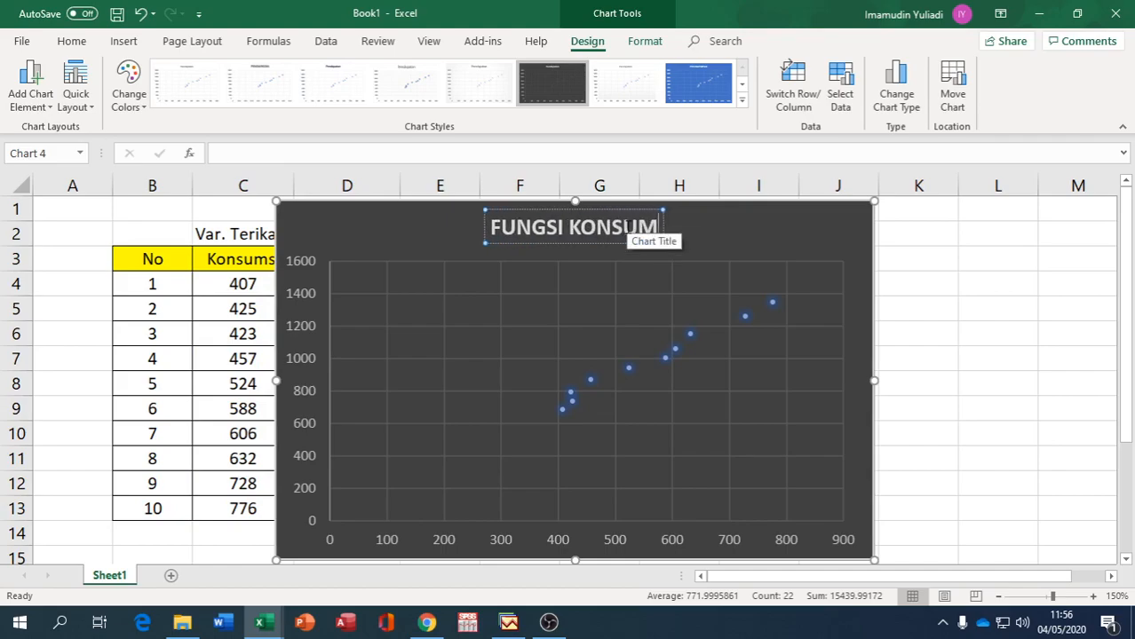
text(SI)
click(932, 336)
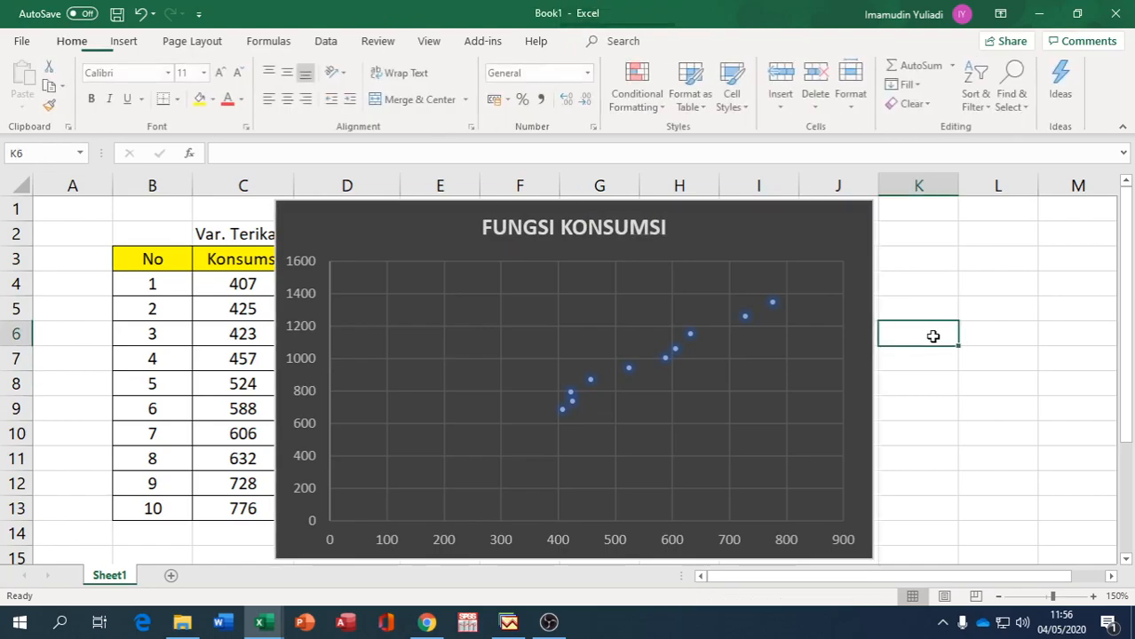
Move the scatter chart off the data table into the empty area beside the Pendapatan column, from about column F.
click(691, 227)
drag(691, 227, 883, 249)
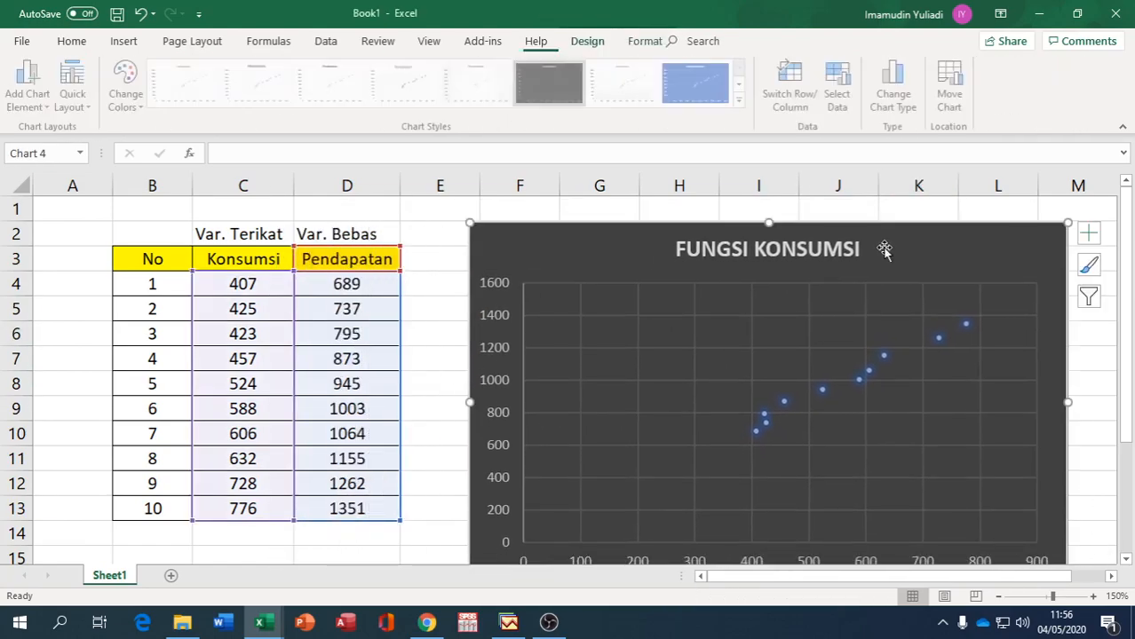
click(124, 42)
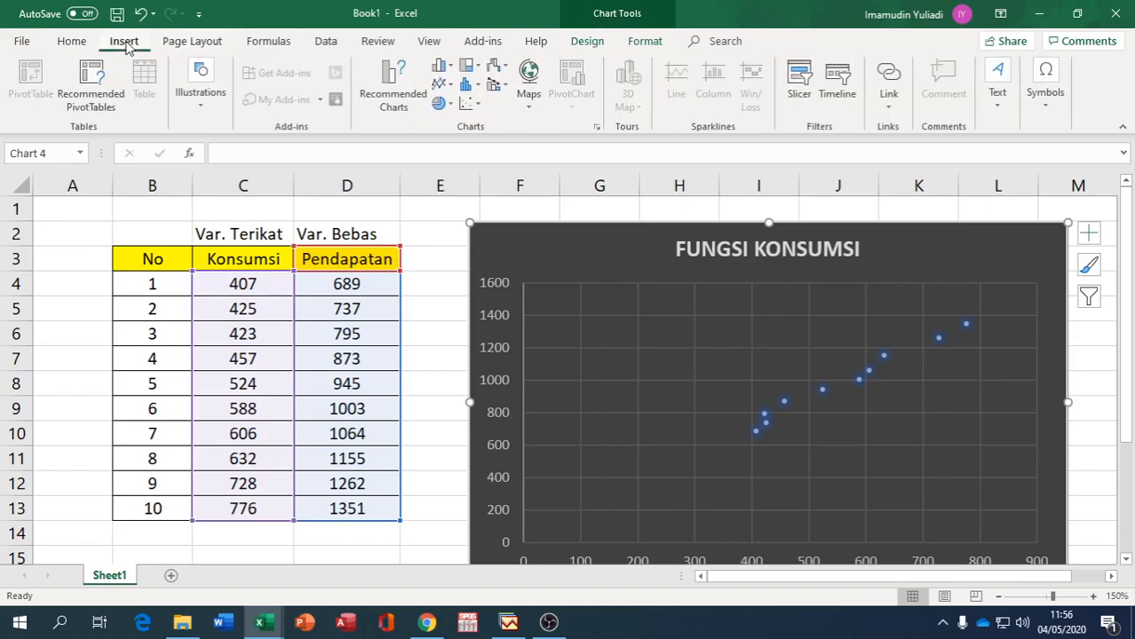
click(440, 330)
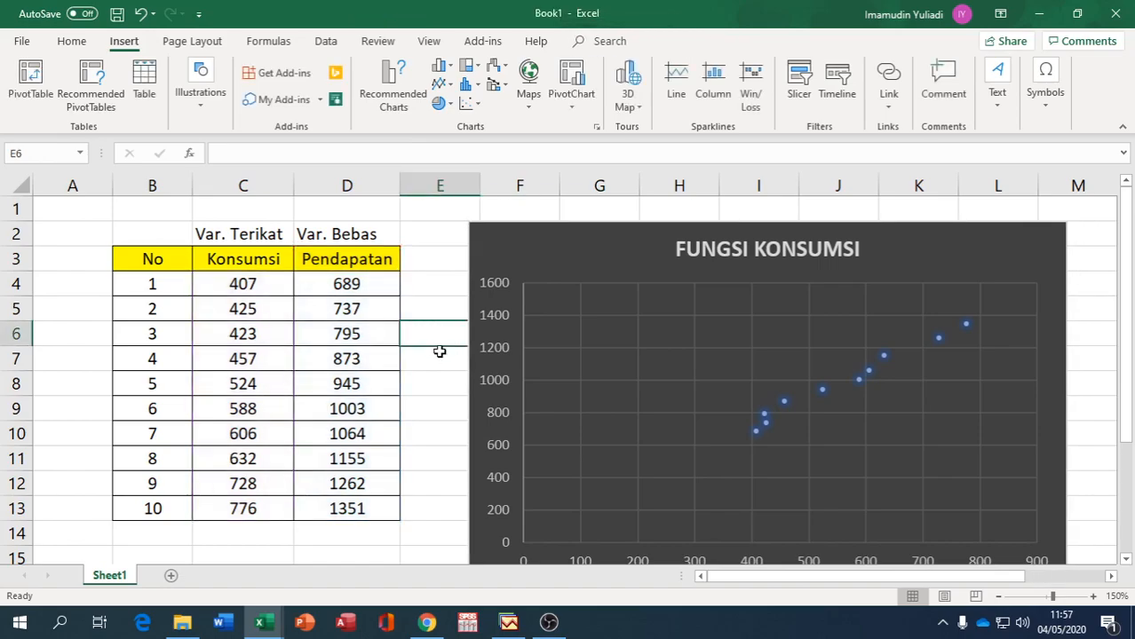
click(438, 355)
click(436, 336)
scroll(724, 449, down, 1)
scroll(723, 448, up, 1)
click(999, 598)
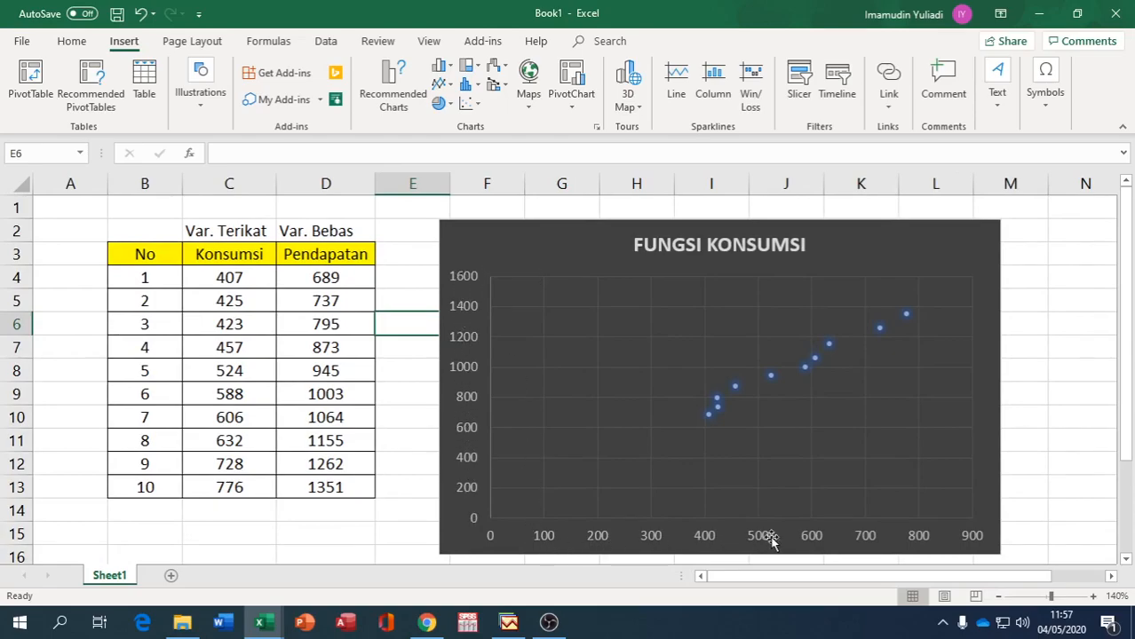
click(708, 414)
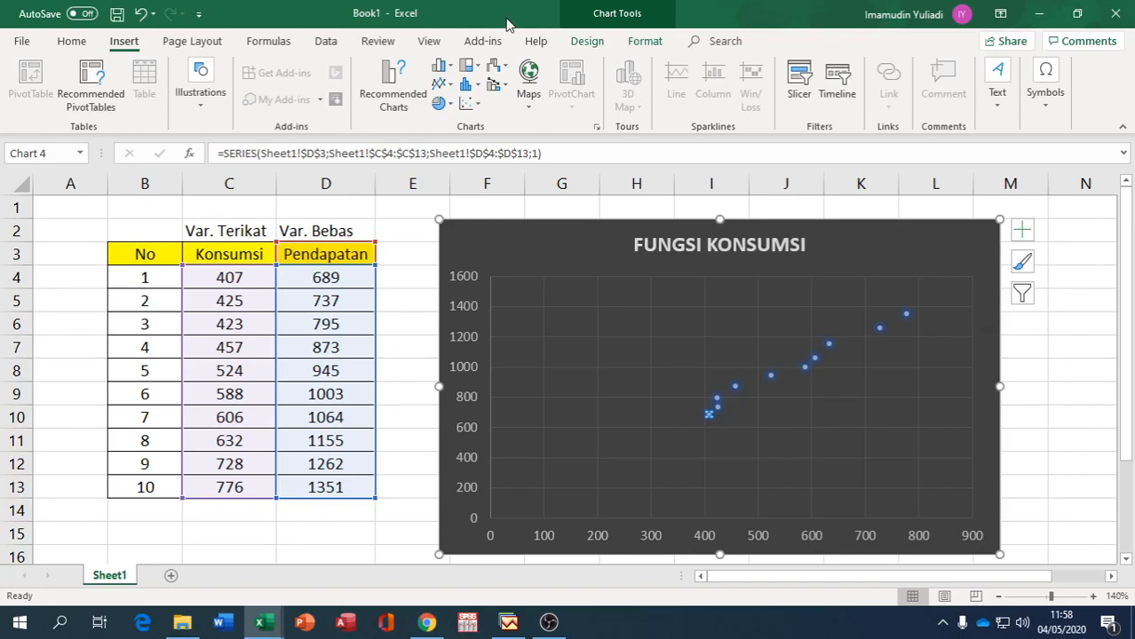
Enable the Analysis ToolPak and Analysis ToolPak - VBA add-ins through the Excel options.
click(327, 42)
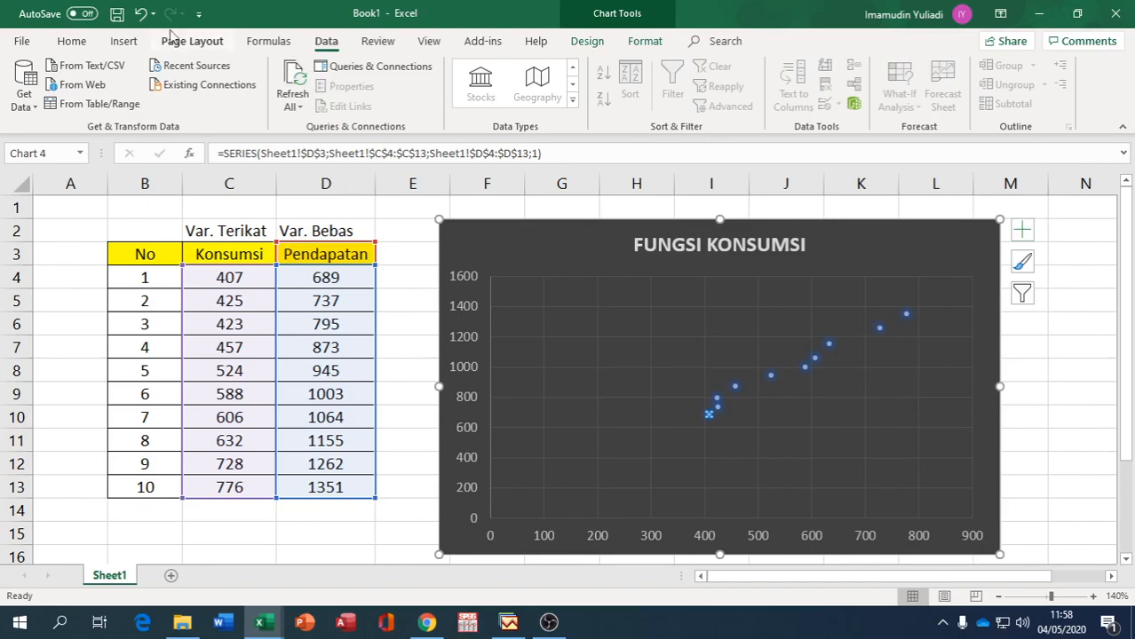
click(21, 42)
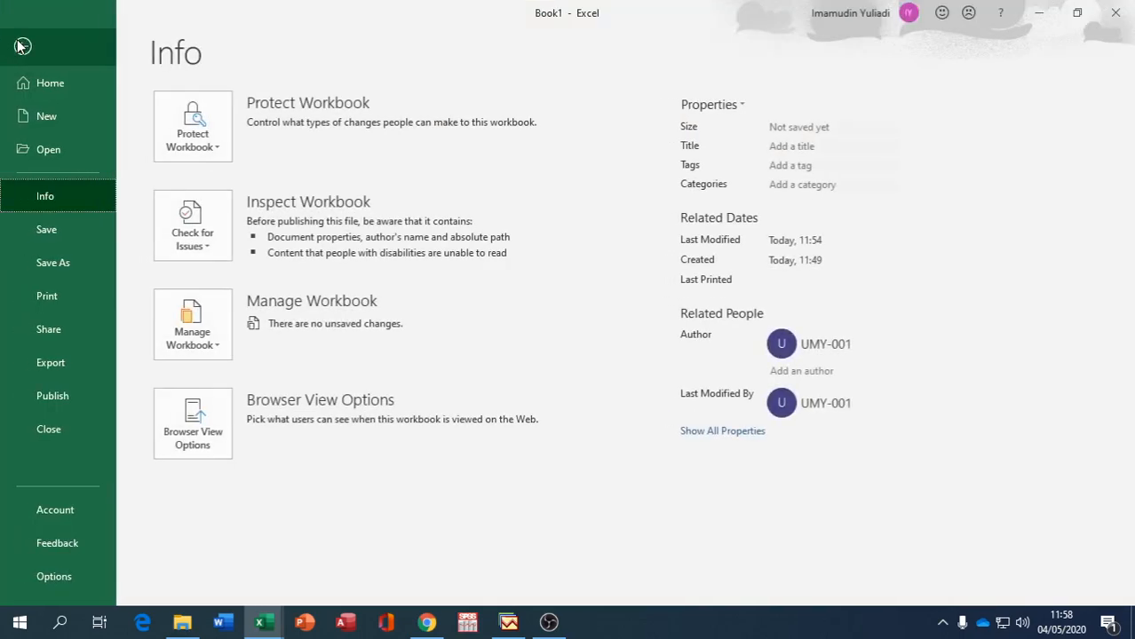
click(54, 576)
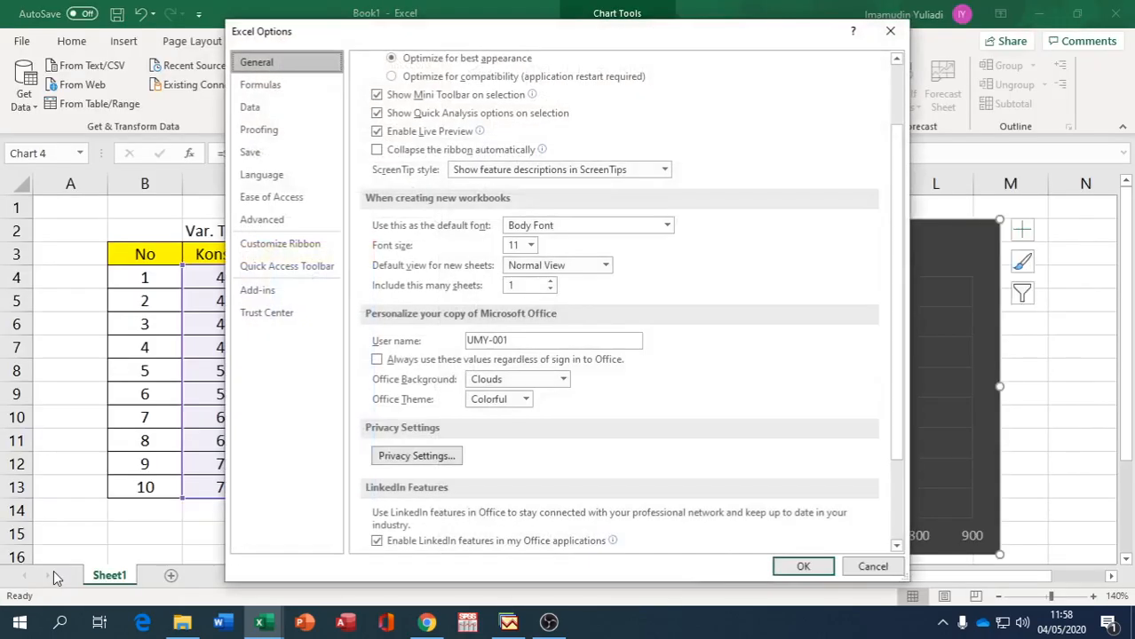
click(256, 294)
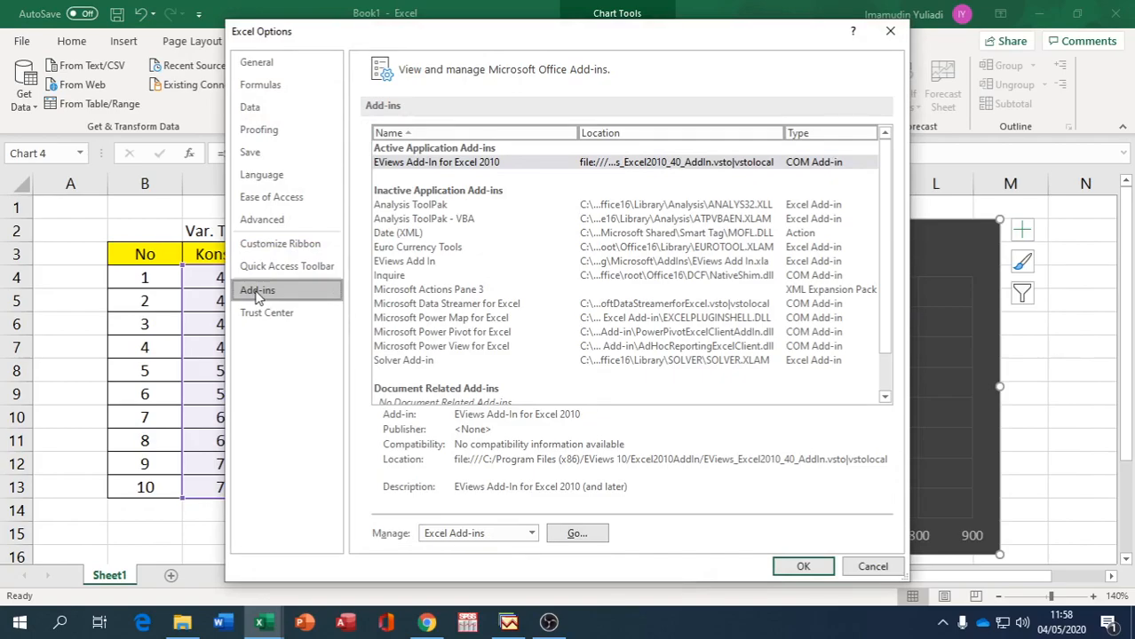
click(583, 532)
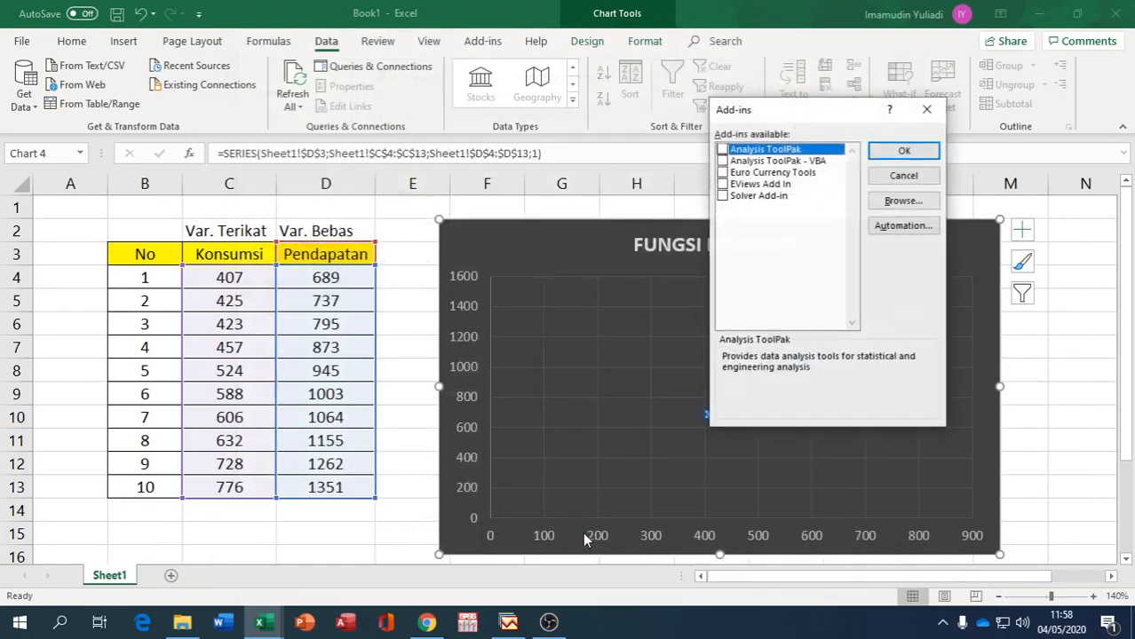
click(722, 150)
click(722, 161)
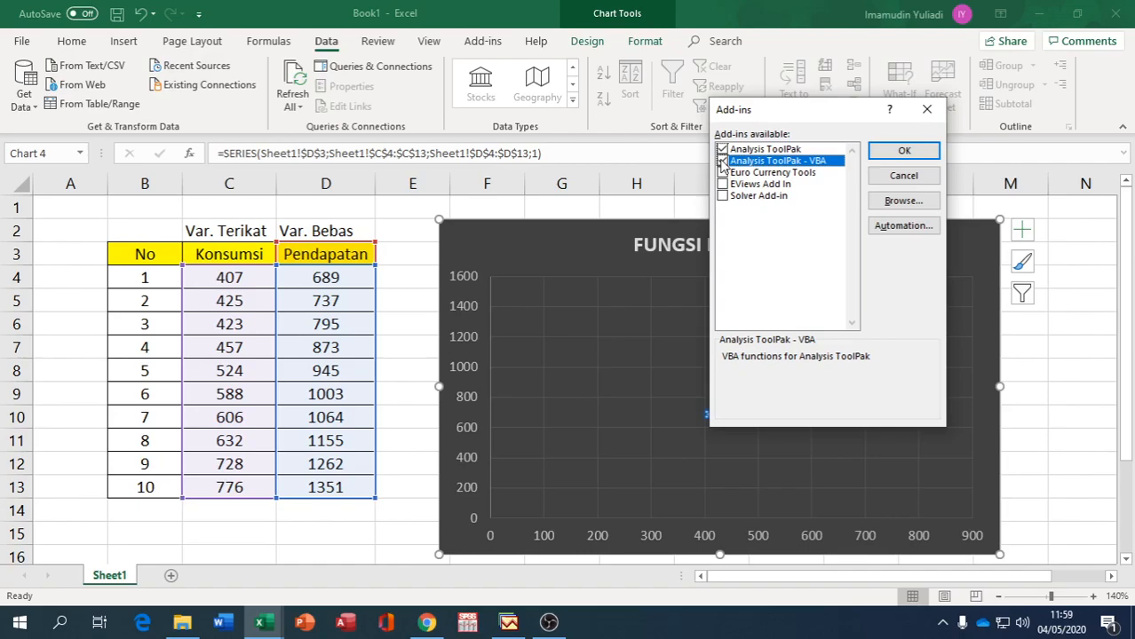
click(892, 153)
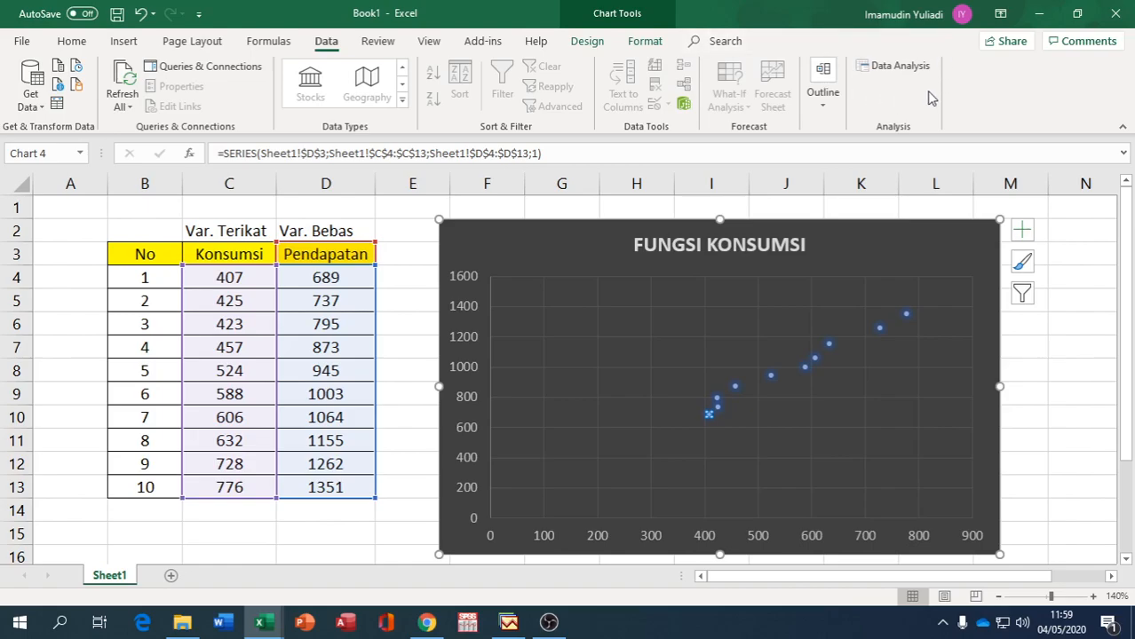
Look through the list of available Data Analysis tools, then close it without running any.
click(901, 66)
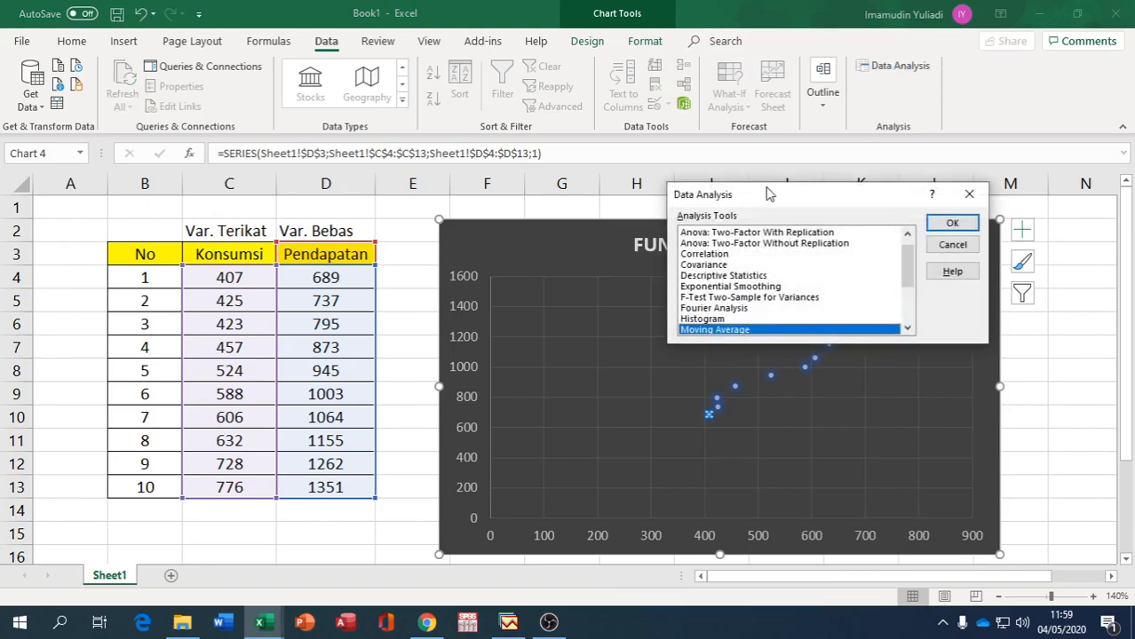
drag(899, 271, 904, 253)
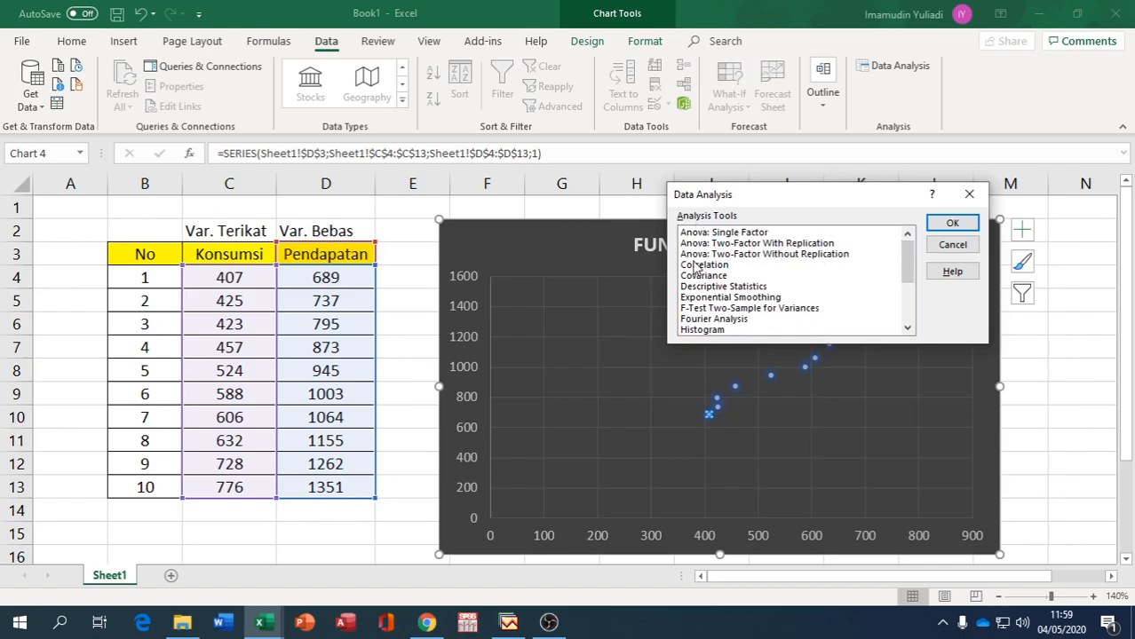
drag(904, 257, 907, 292)
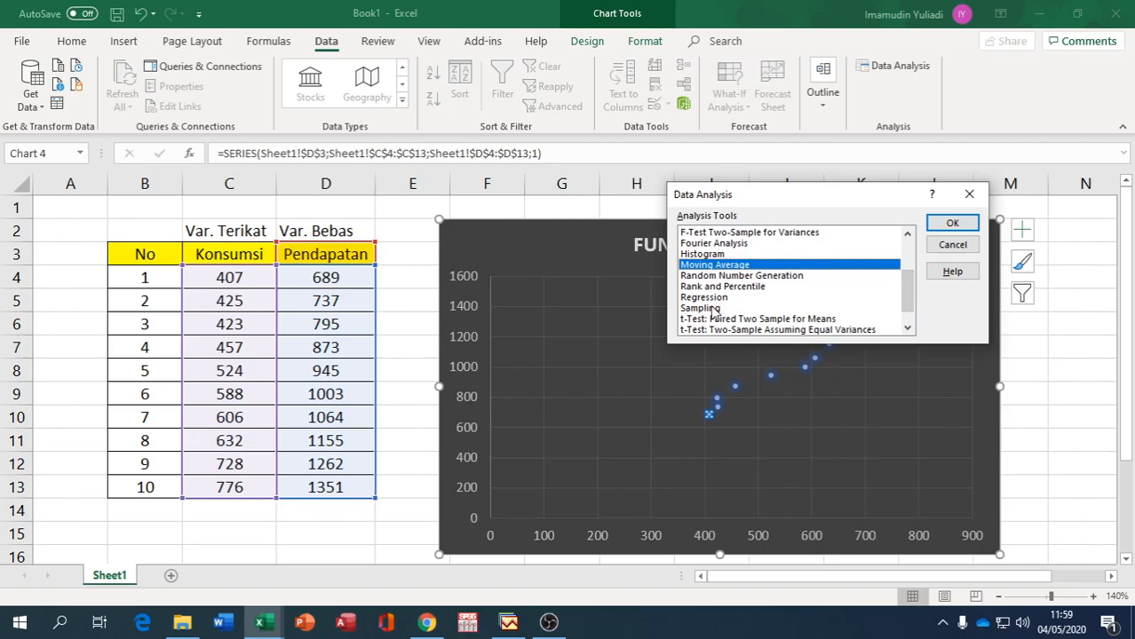
click(906, 329)
click(906, 328)
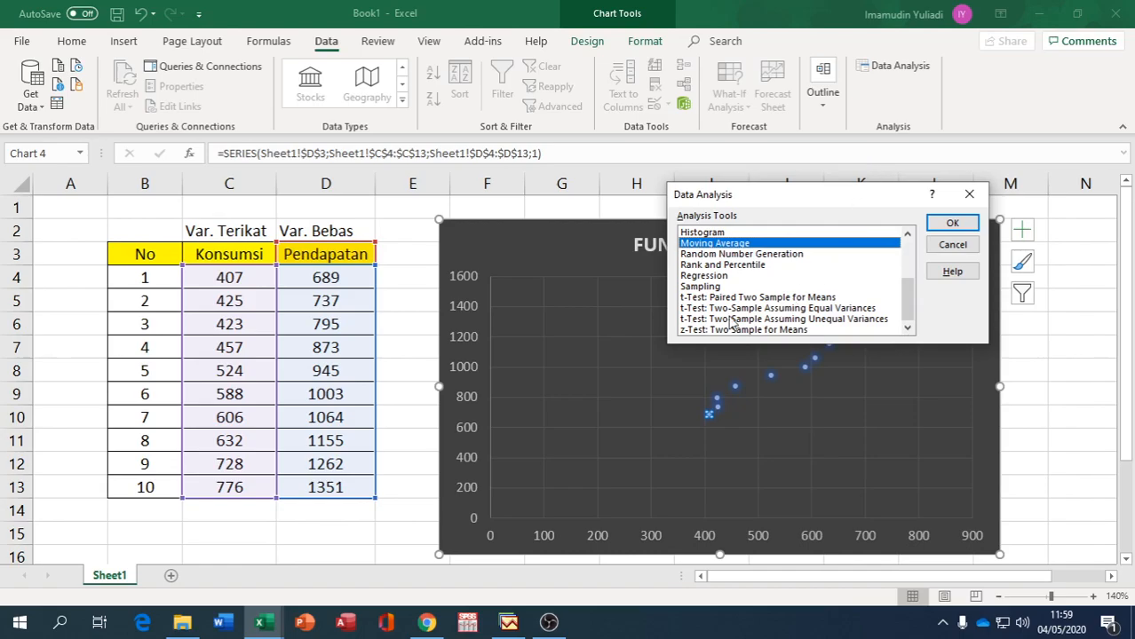
click(969, 194)
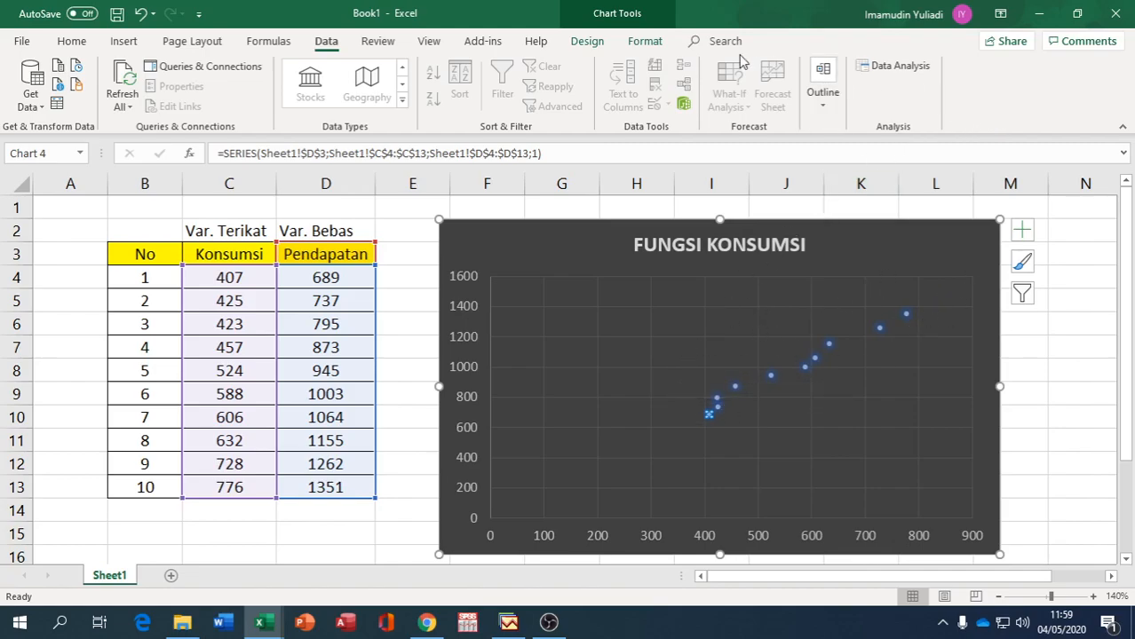
Open the Regression tool from the Data Analysis tools.
click(888, 69)
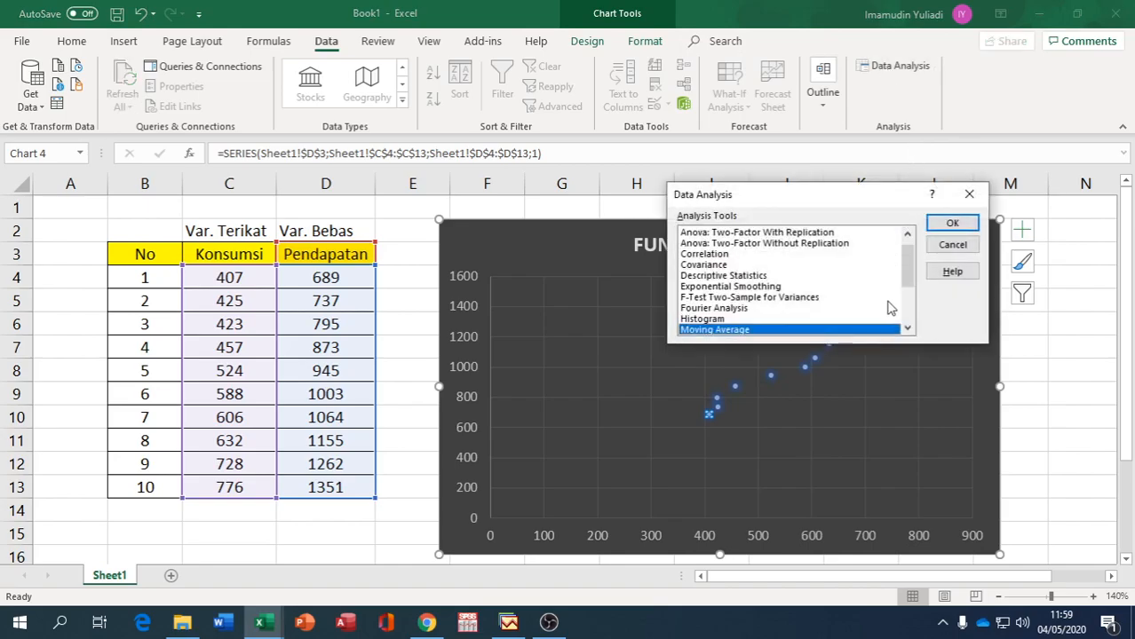
scroll(904, 316, down, 3)
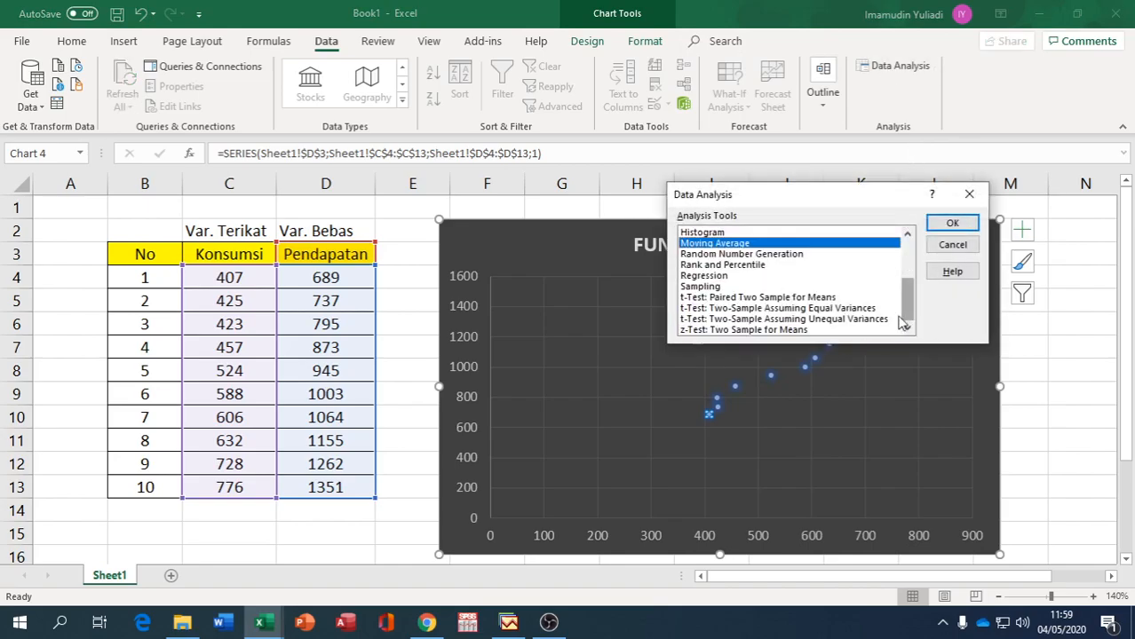
click(702, 276)
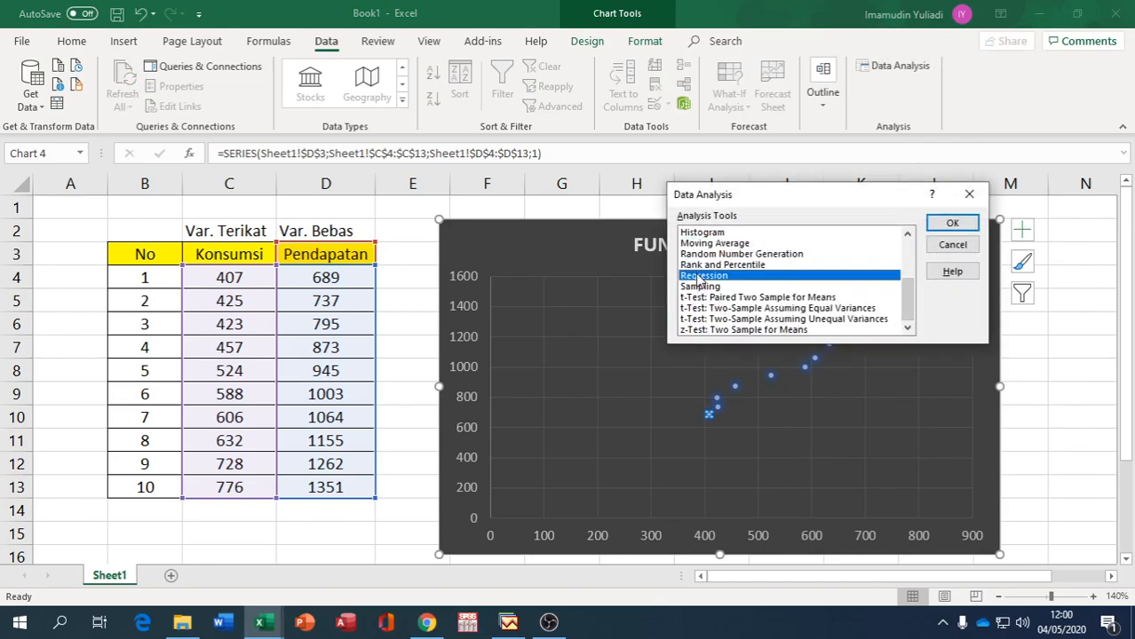
click(949, 226)
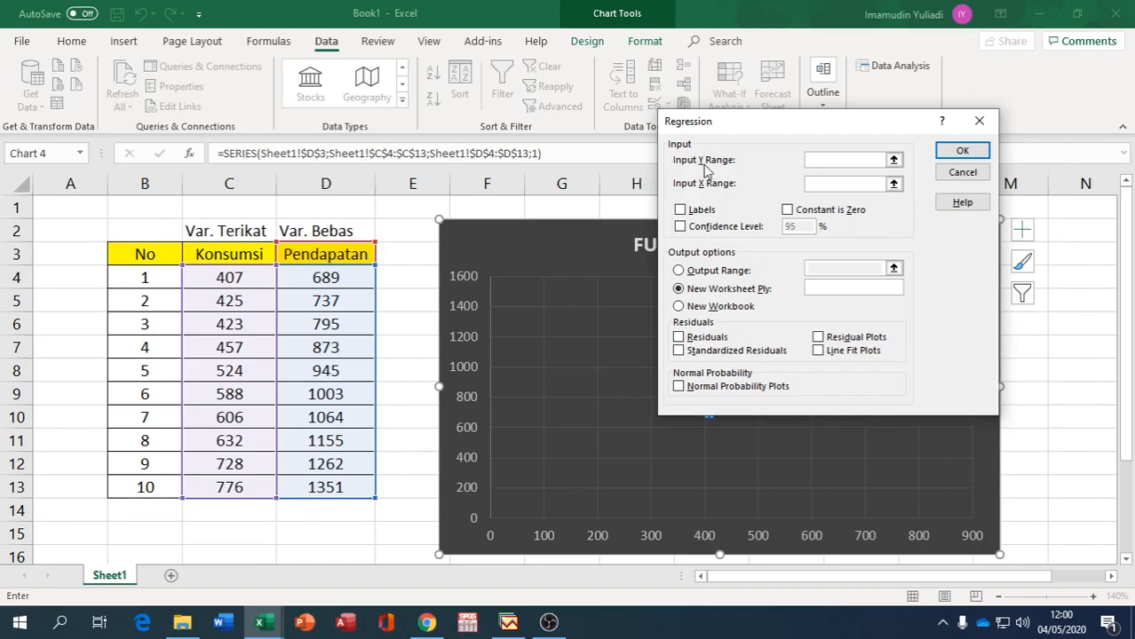
Set the regression's Input Y Range to C3:C13 (Konsumsi) and its Input X Range to D3:D13 (Pendapatan).
click(894, 160)
drag(245, 247, 256, 494)
click(987, 143)
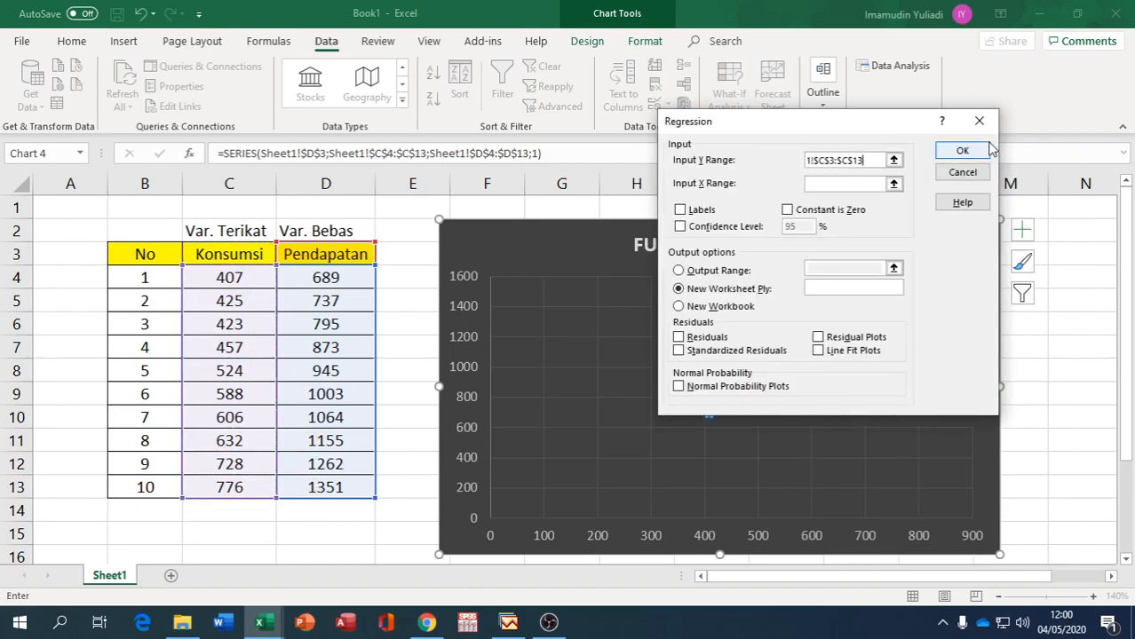
click(894, 184)
drag(337, 252, 330, 488)
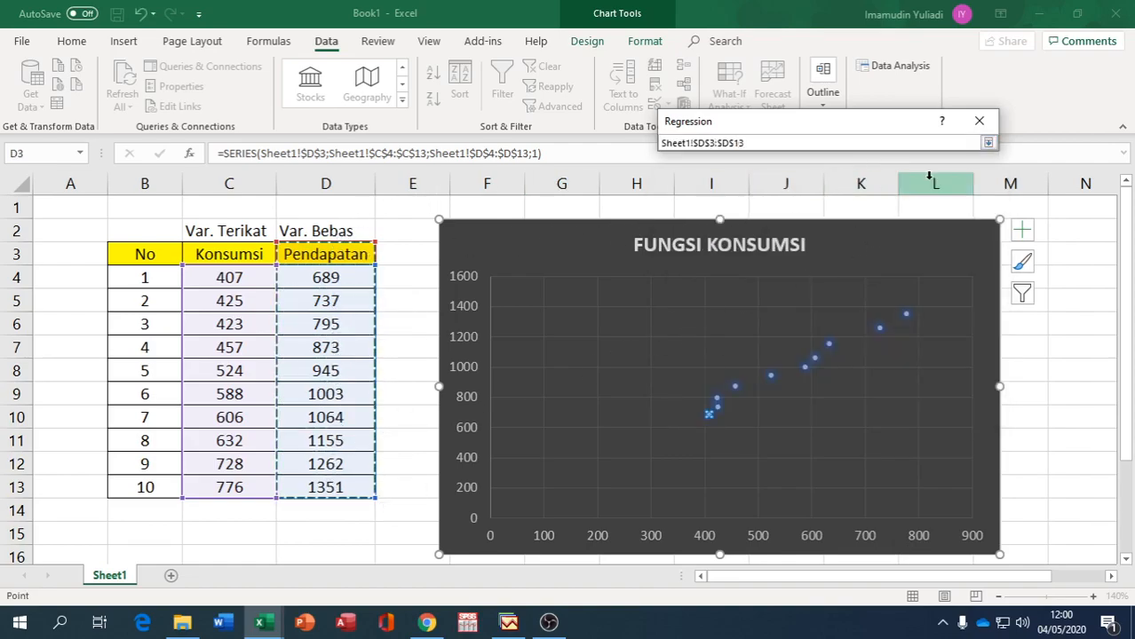
click(988, 142)
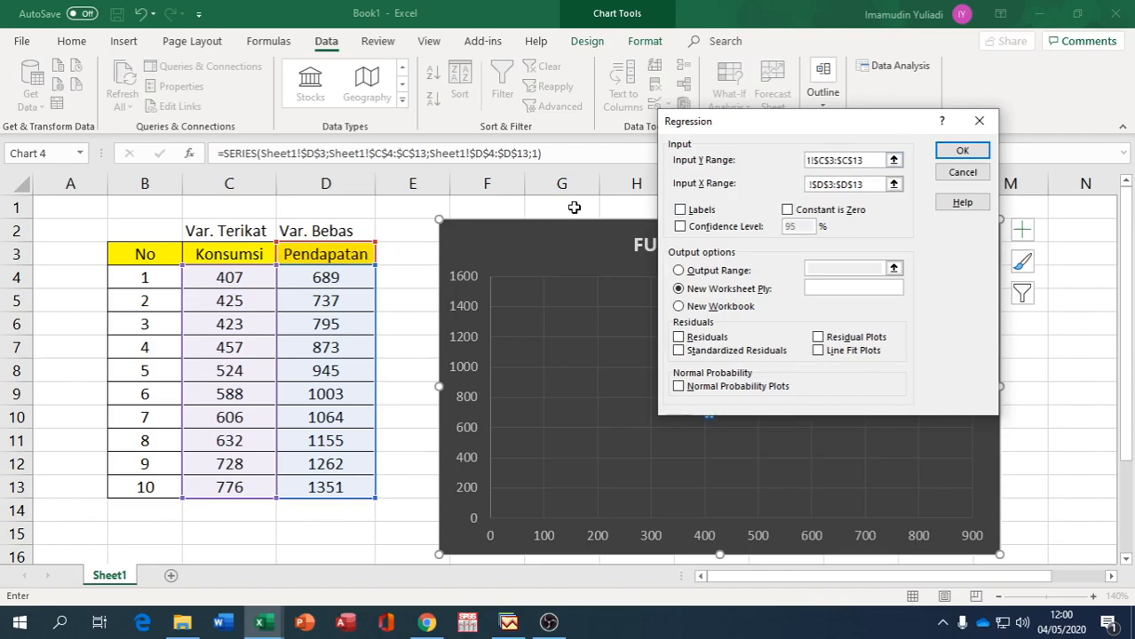
Enable Labels and the 95% confidence level, and run the regression with its output range starting at cell F18.
click(680, 211)
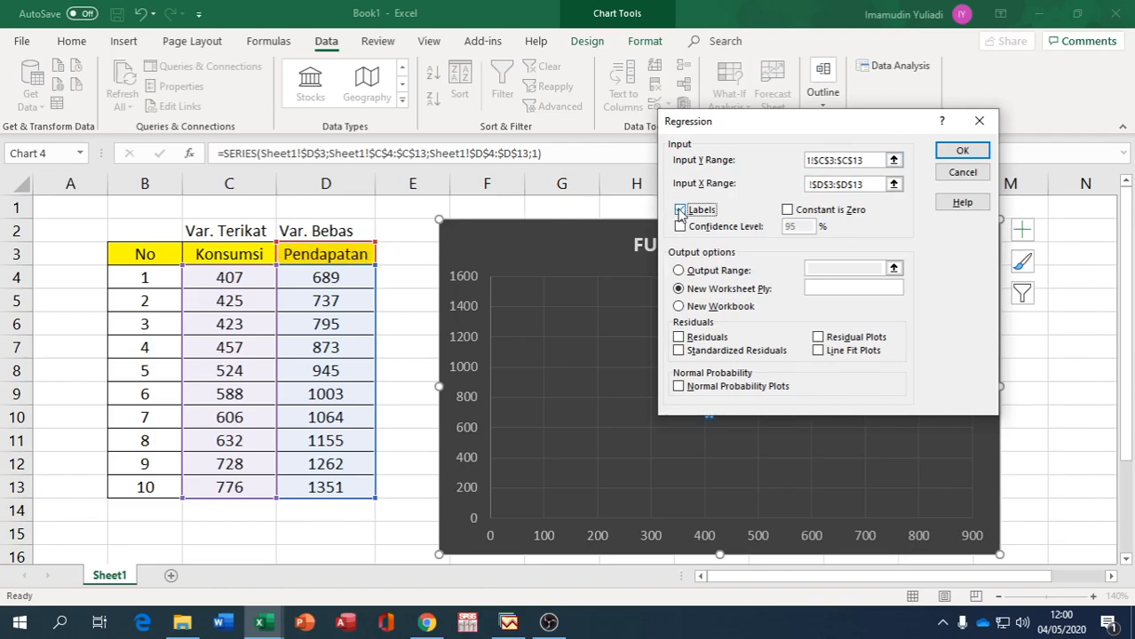
click(681, 227)
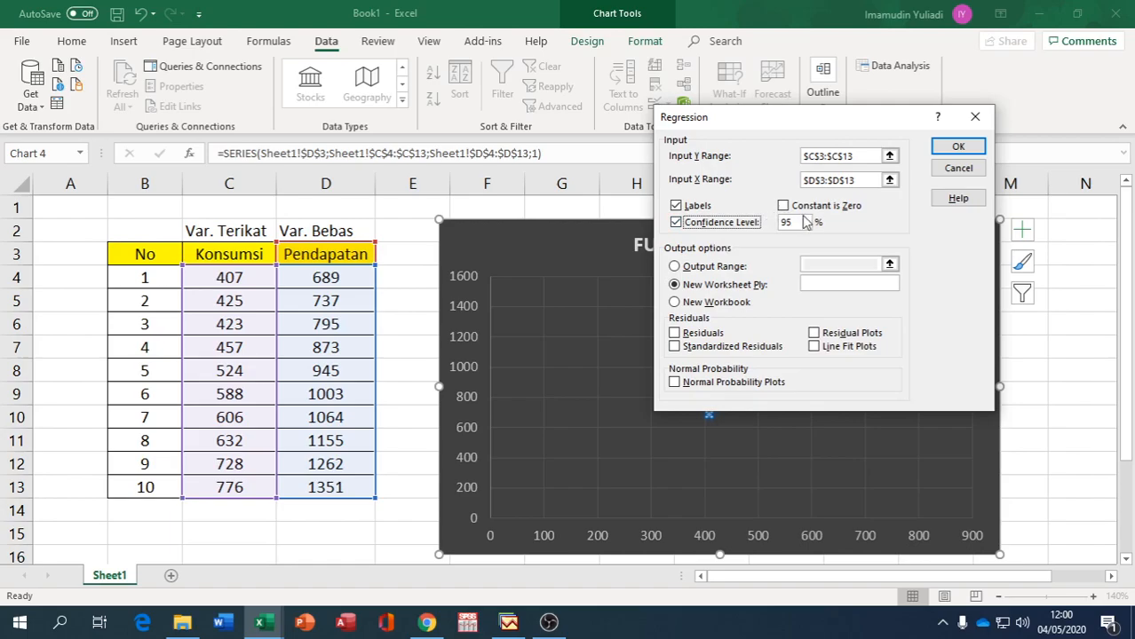
click(677, 267)
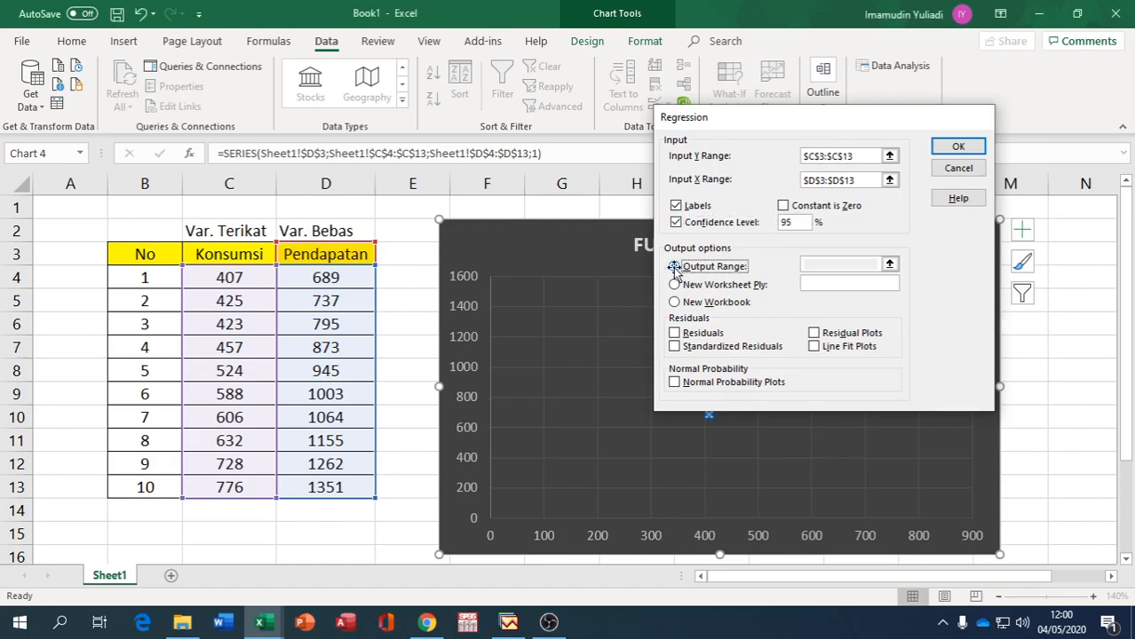
click(884, 260)
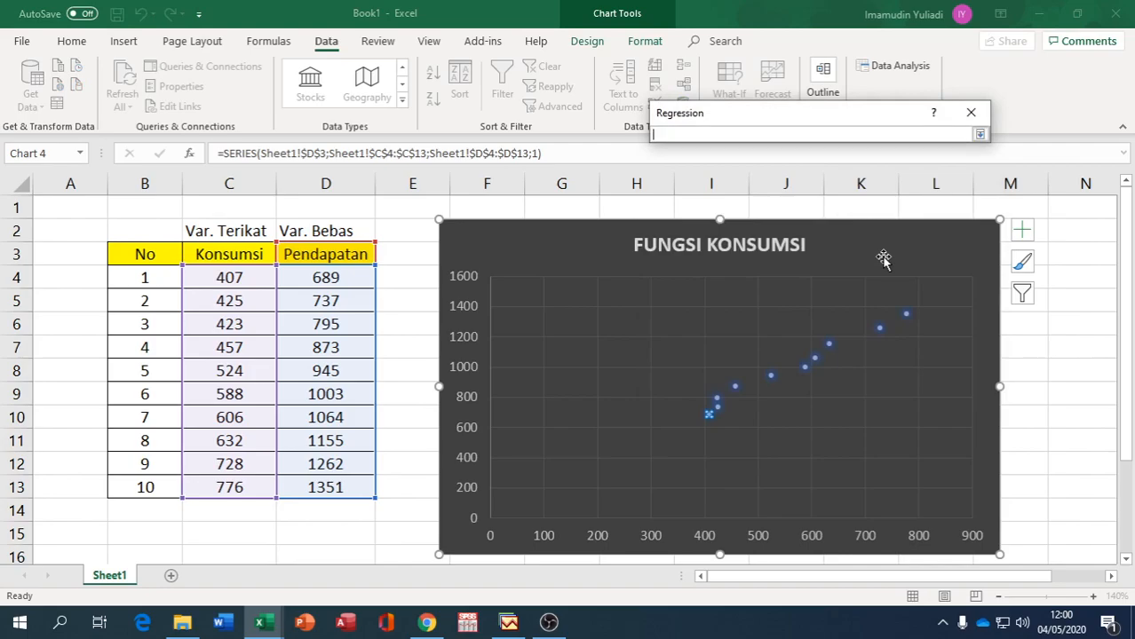
scroll(883, 261, down, 2)
scroll(884, 263, down, 1)
click(476, 393)
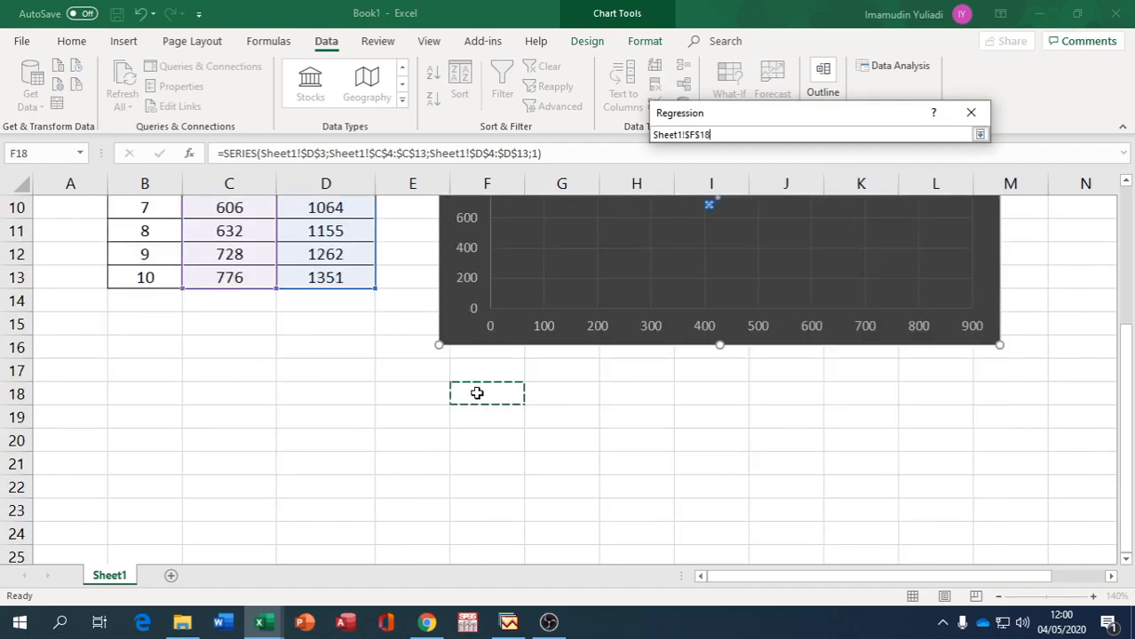
click(980, 134)
click(957, 143)
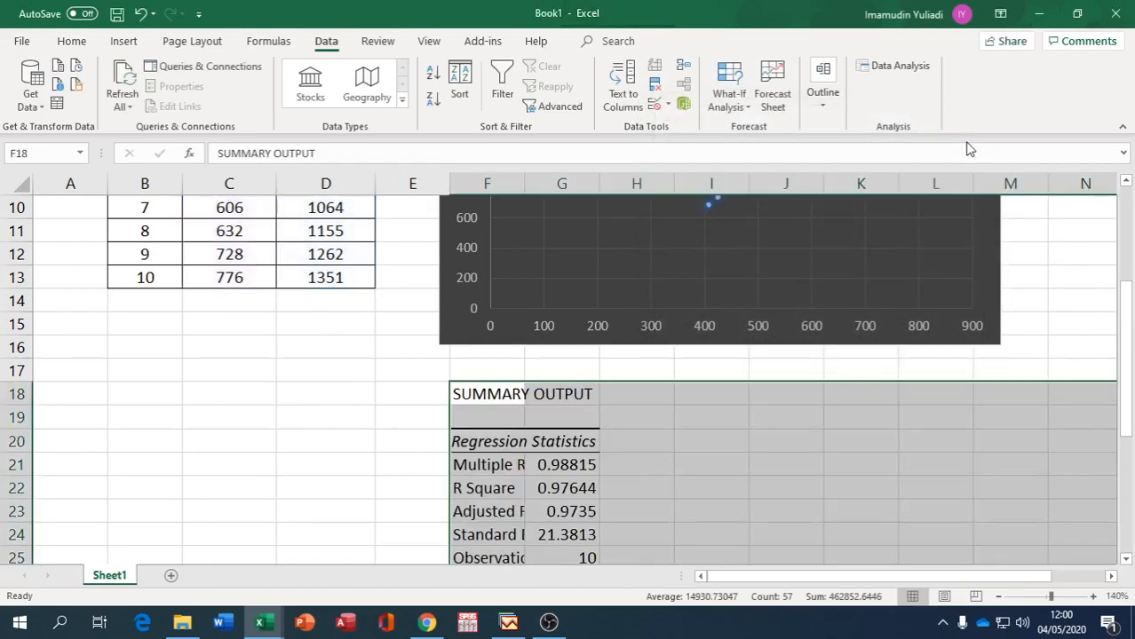
Examine the Intercept and Pendapatan coefficients in the regression output.
scroll(927, 228, down, 1)
scroll(927, 227, down, 6)
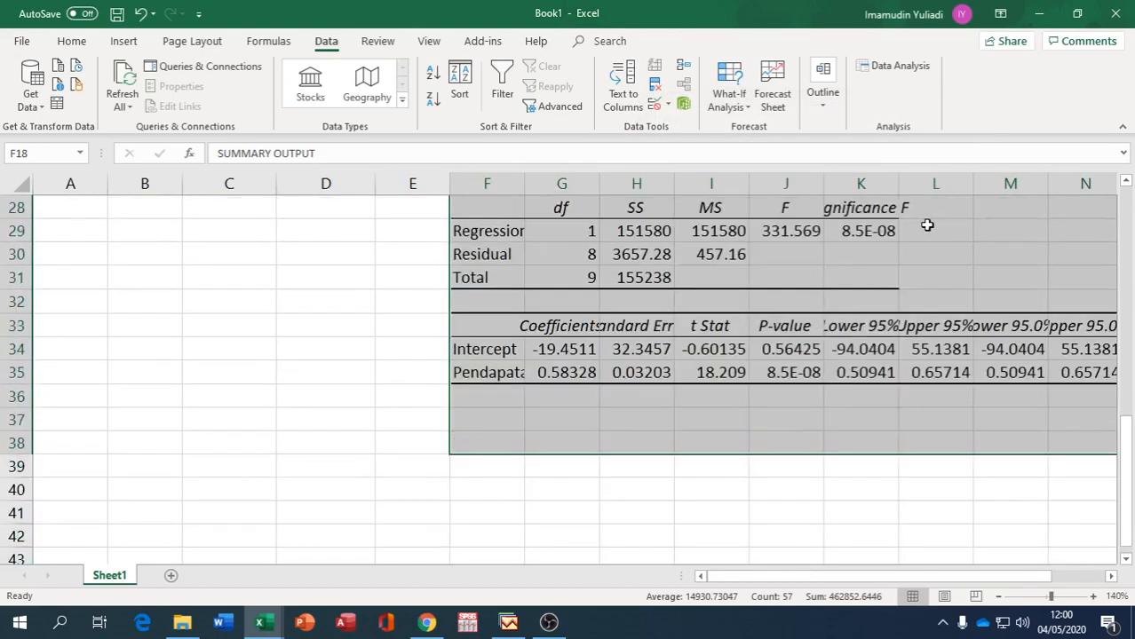
click(565, 350)
click(558, 349)
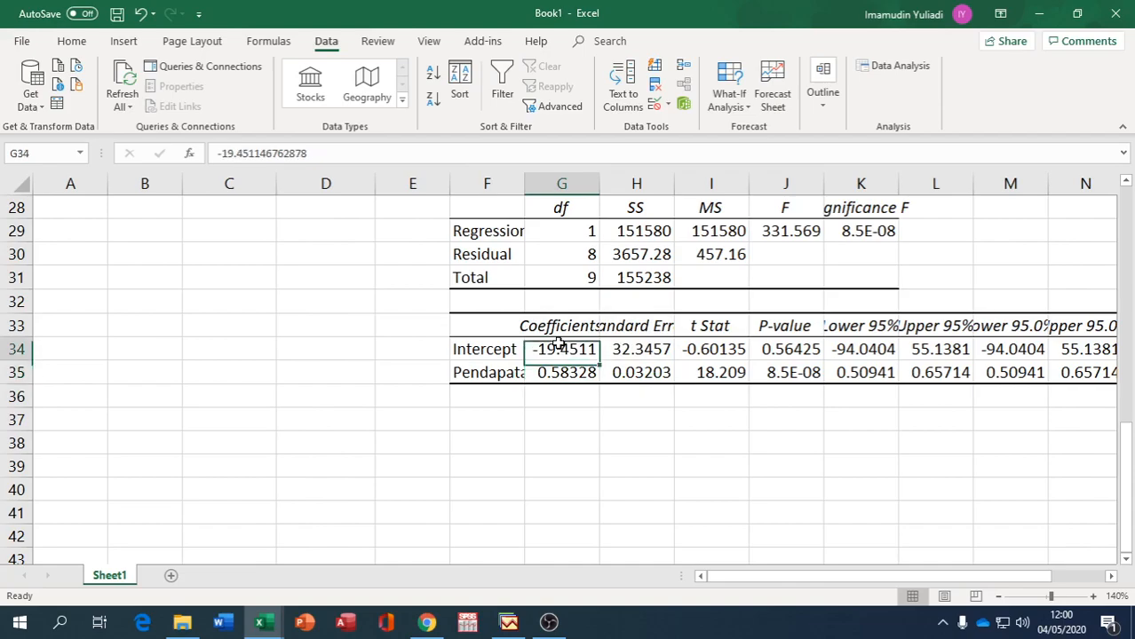
click(556, 367)
click(561, 353)
click(560, 369)
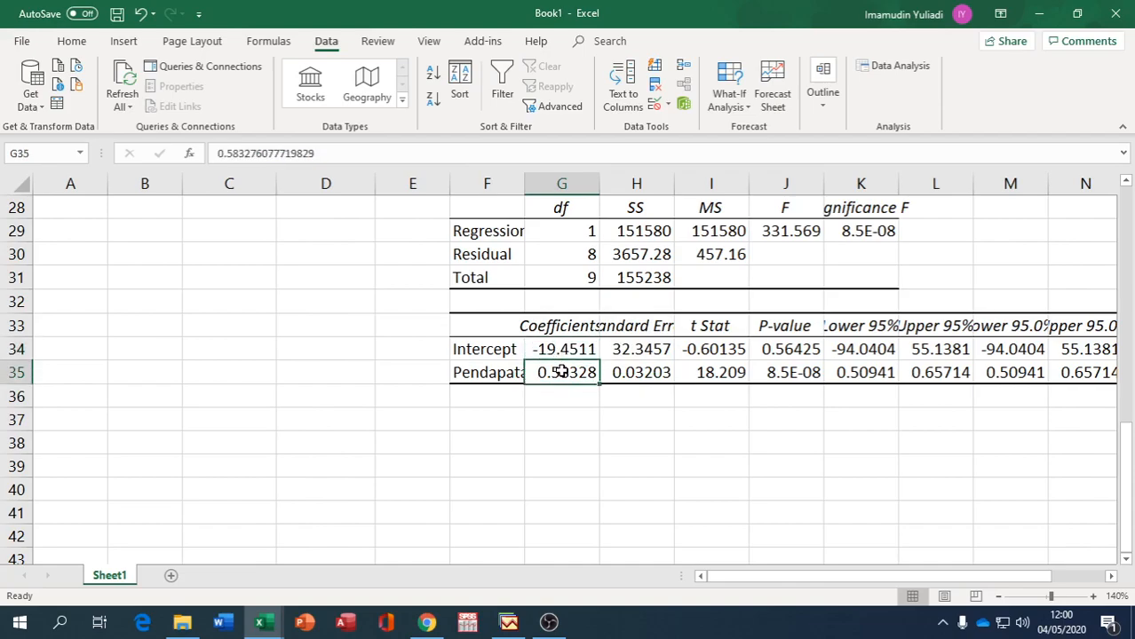
Enter the equation "KONSUMSI = -19.4511 + 0.58328 PENDAPATAN" in cell F37.
click(488, 421)
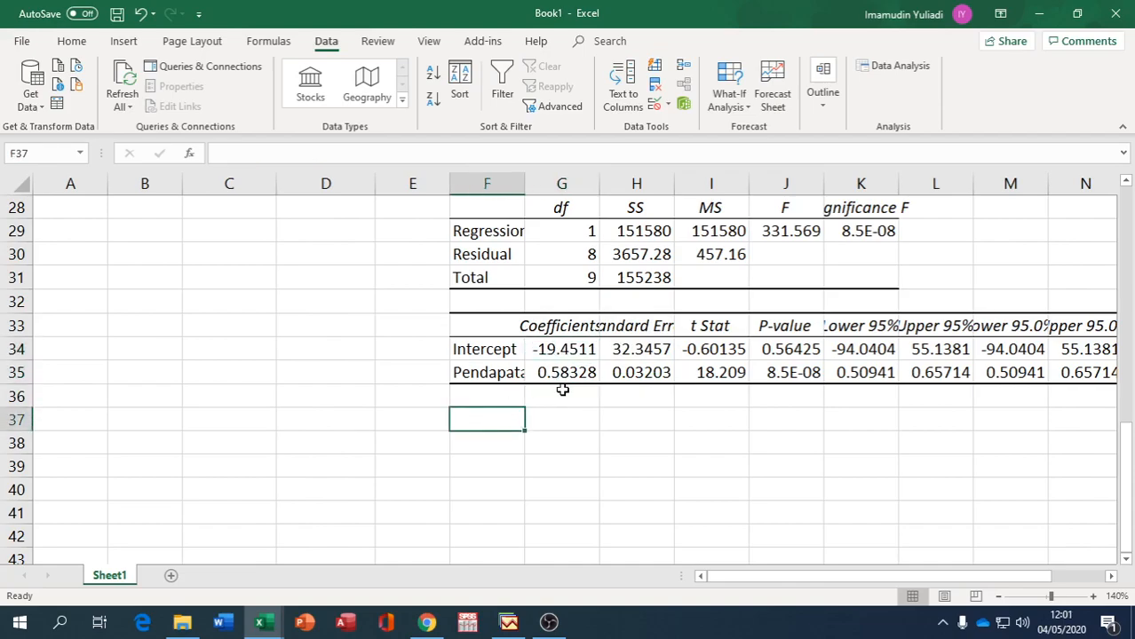
text(ko)
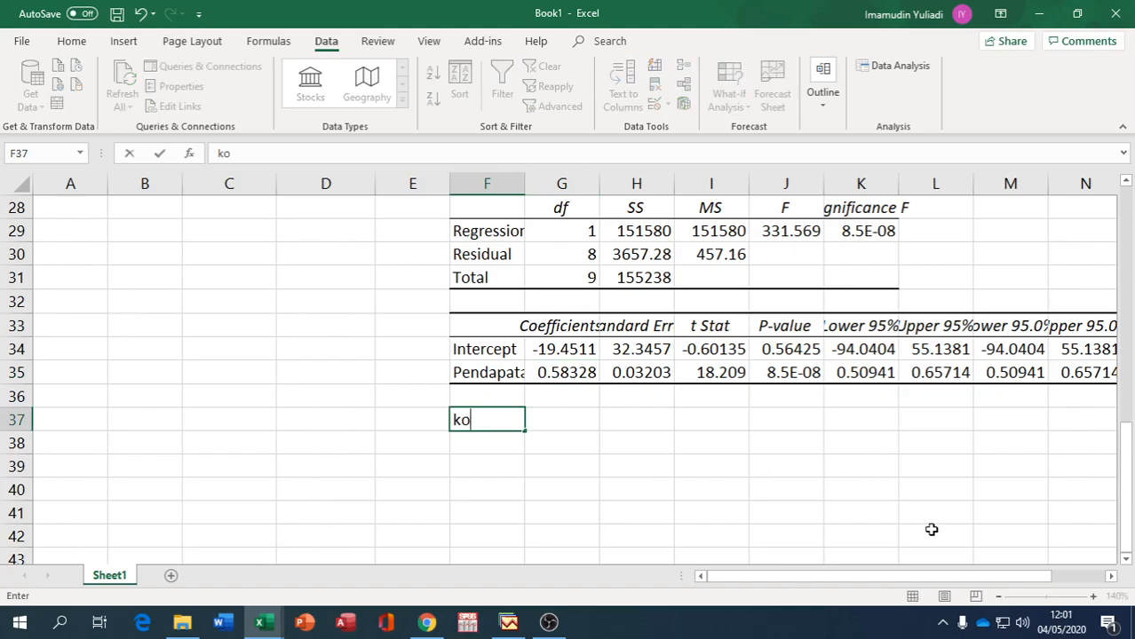
key(BackSpace)
key(BackSpace)
text(KONSUMSI = -19)
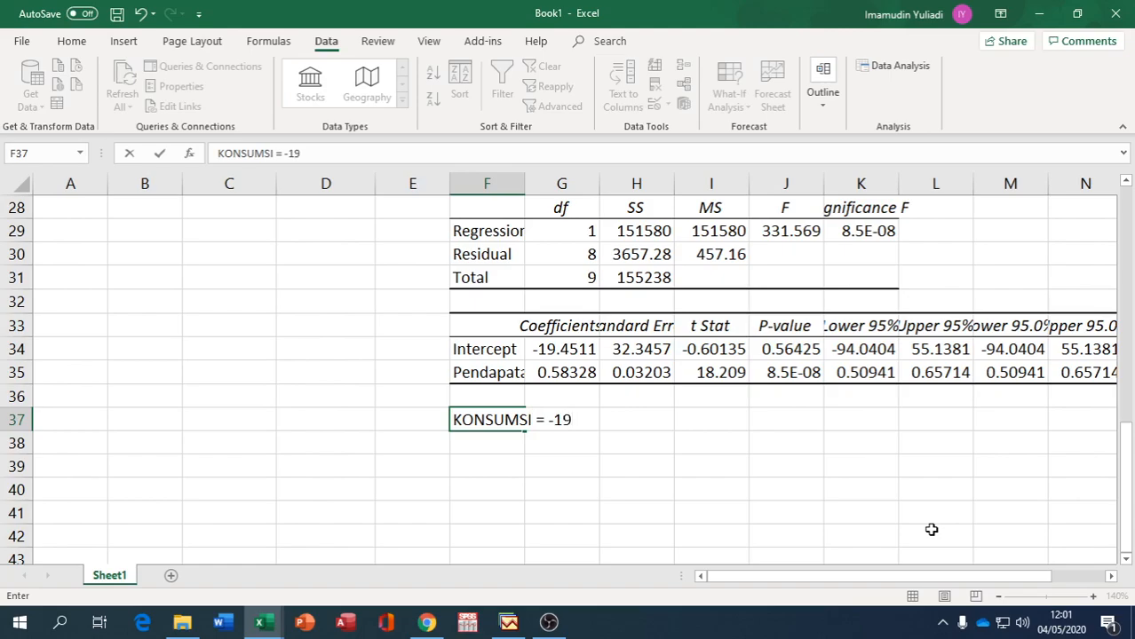
text(.4511 + 0)
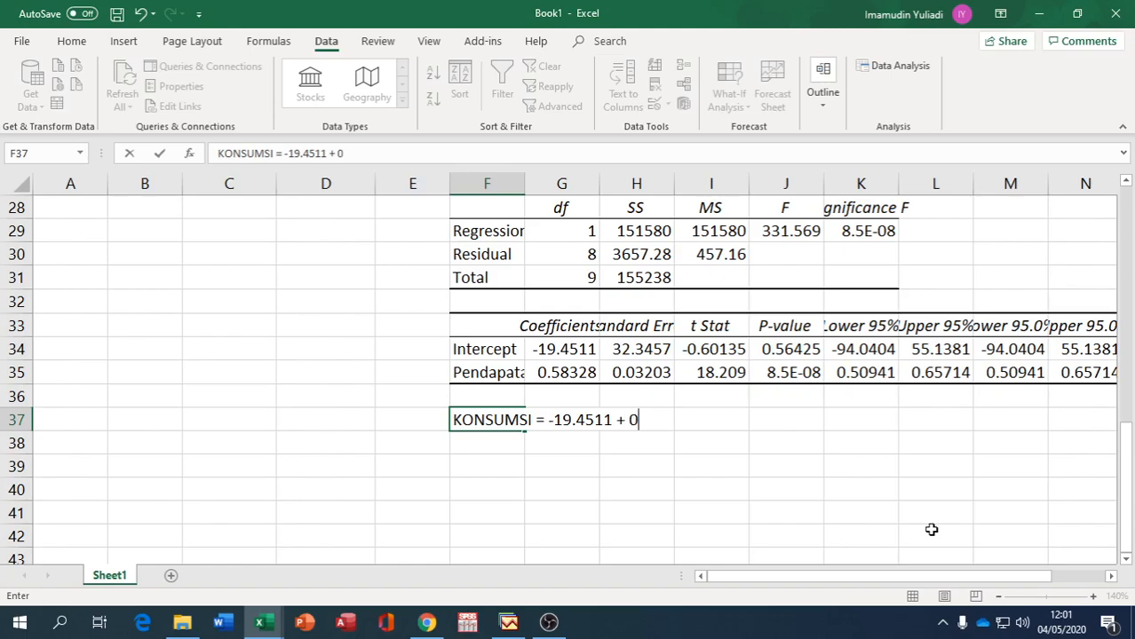
text(.58)
text(328 P)
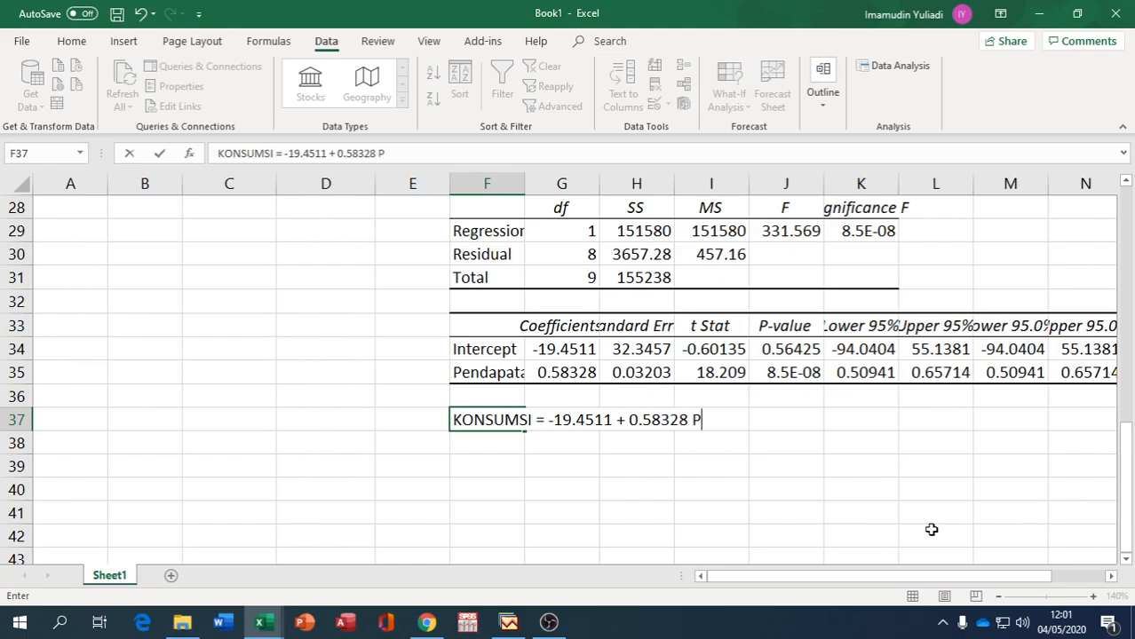
text(ENDAPATA)
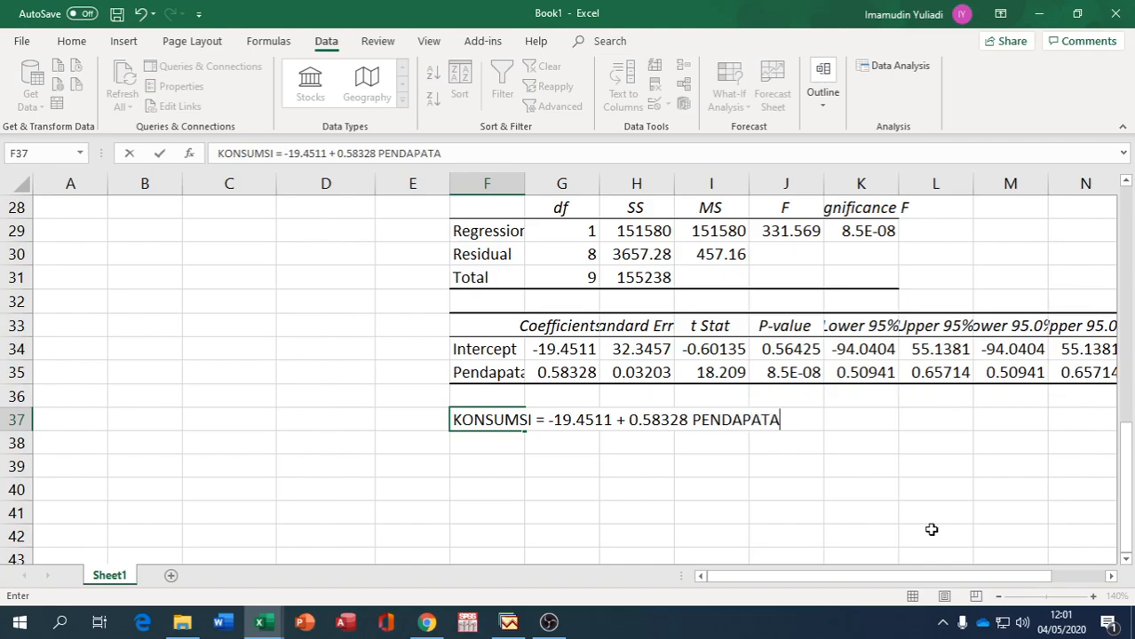
text(N)
click(813, 498)
Merge and center the equation across cells F37:K37.
drag(499, 422, 875, 413)
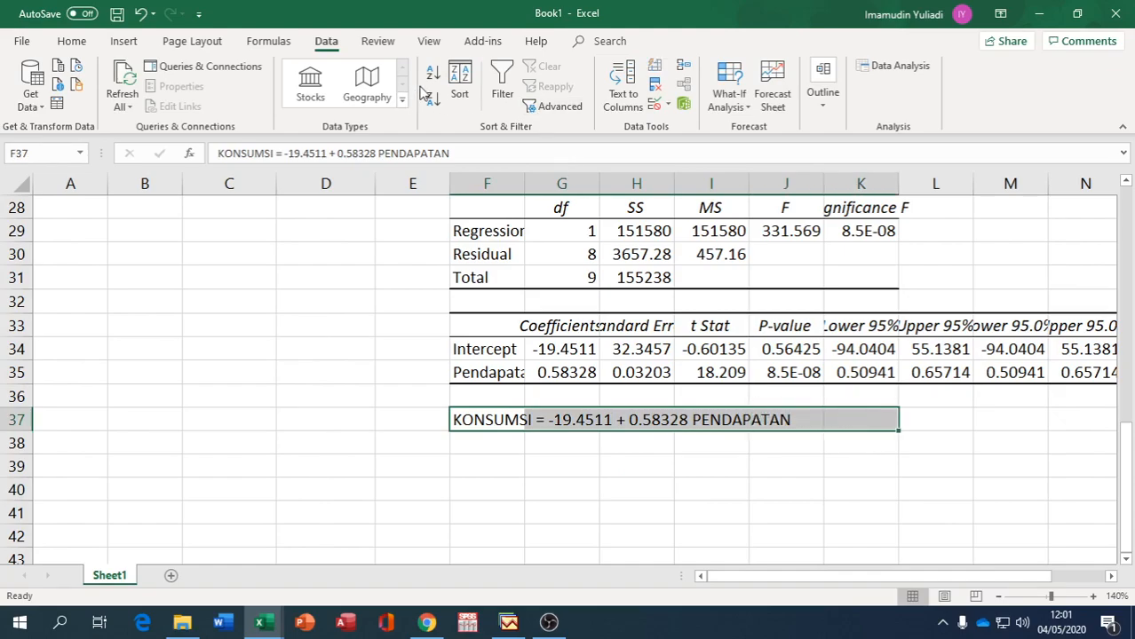
click(65, 42)
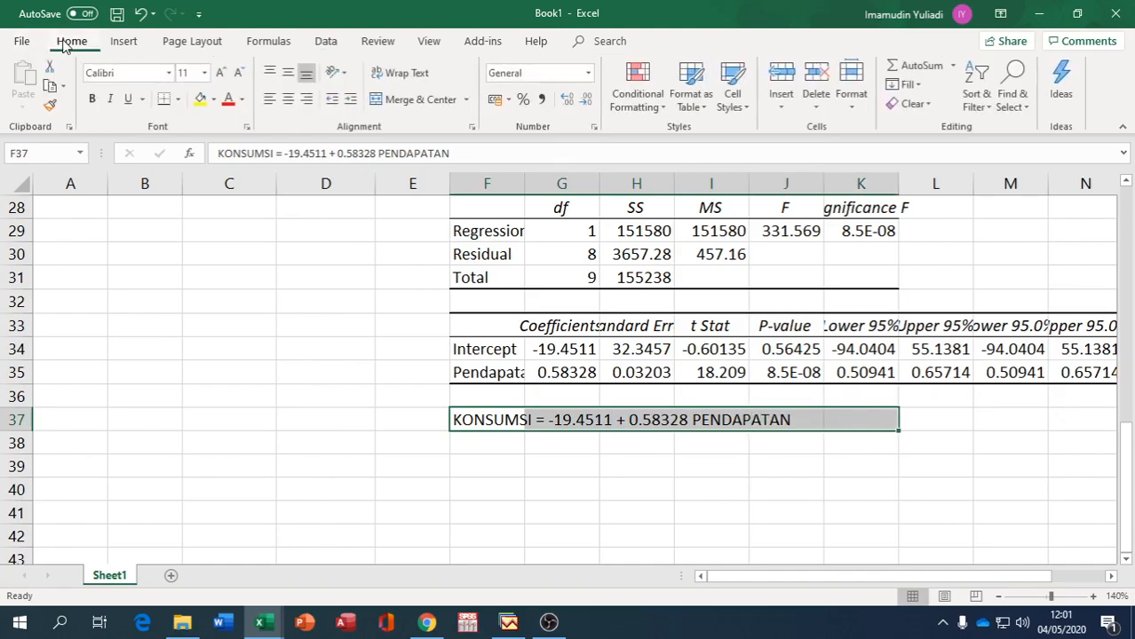
click(407, 99)
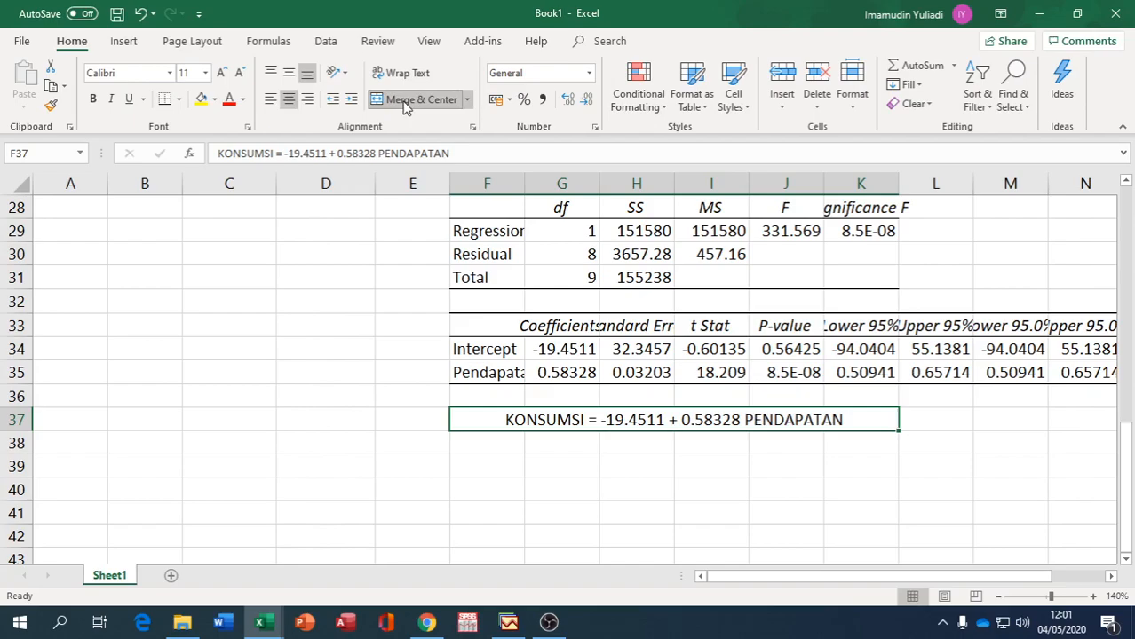
Format the merged equation cell with a yellow fill, bold text and the Arial Narrow font.
click(201, 100)
click(95, 99)
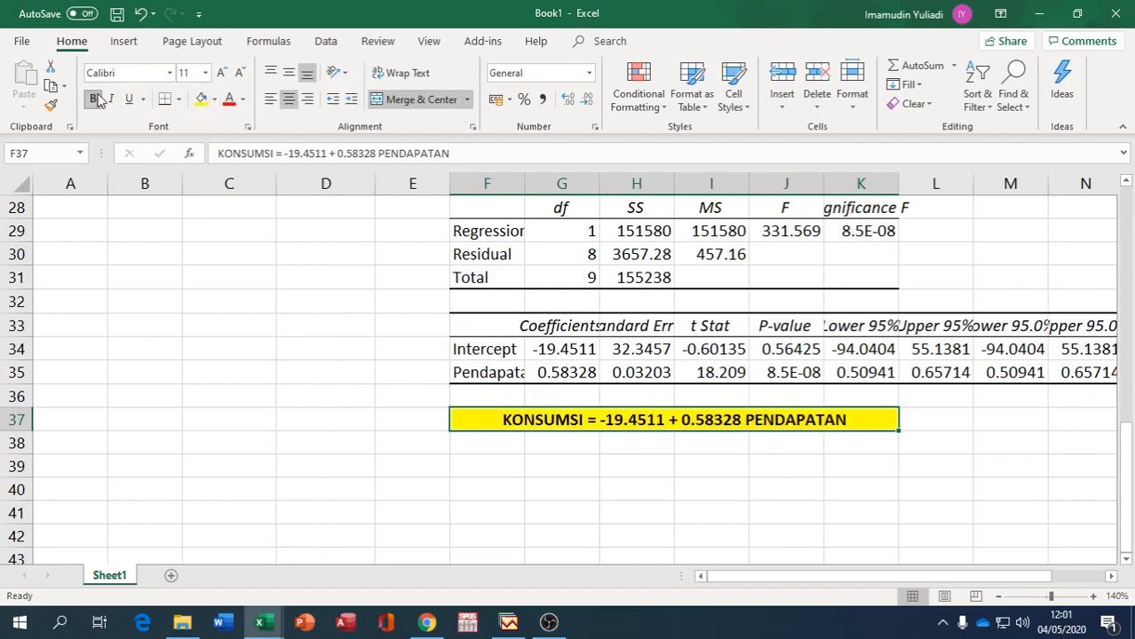
click(170, 72)
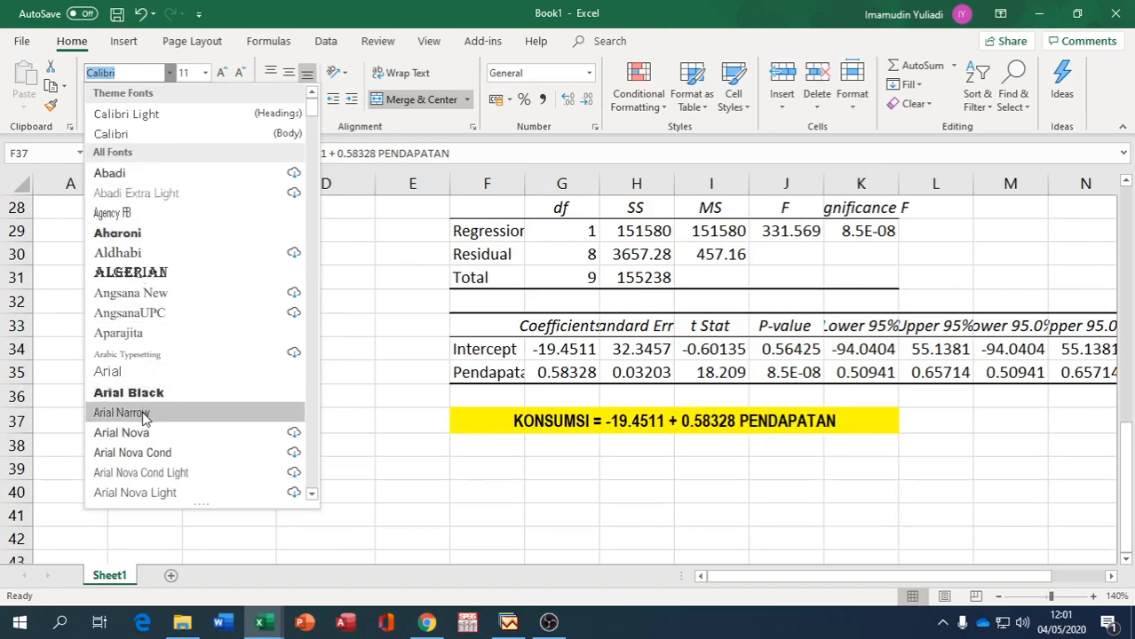
key(Escape)
click(578, 464)
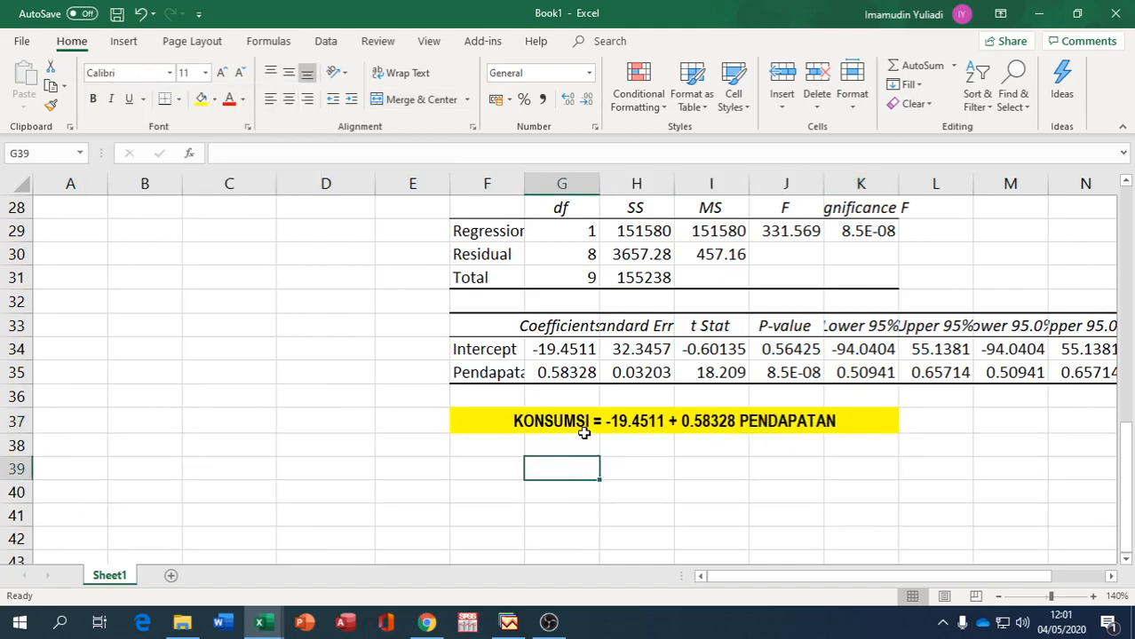
Auto-fit the width of column F so the regression output's row labels fit.
scroll(583, 432, up, 1)
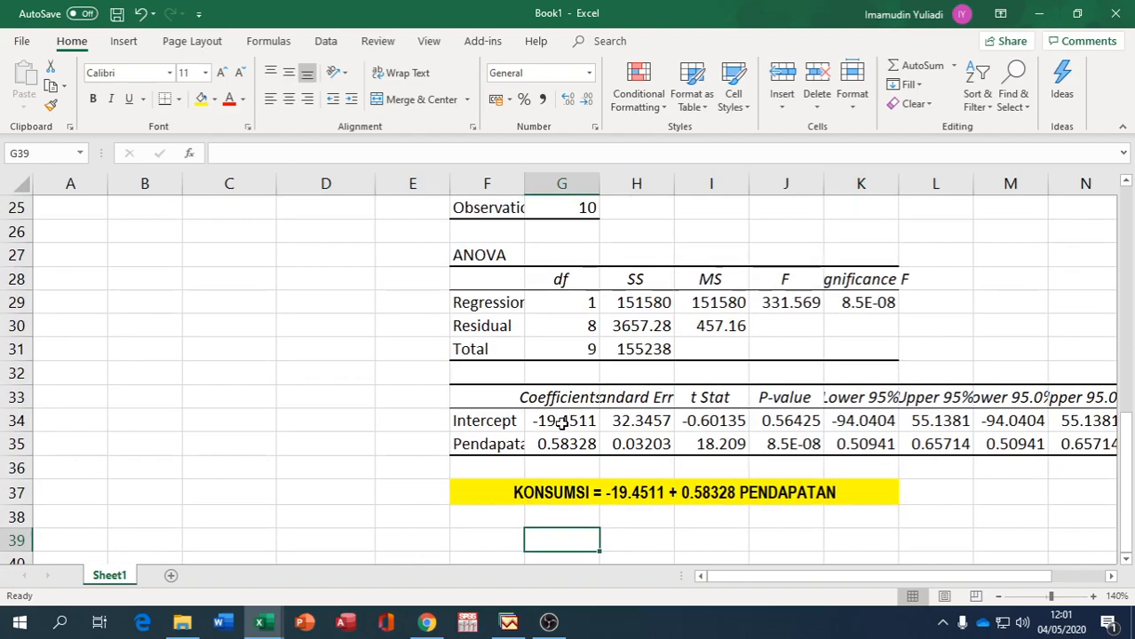
click(561, 422)
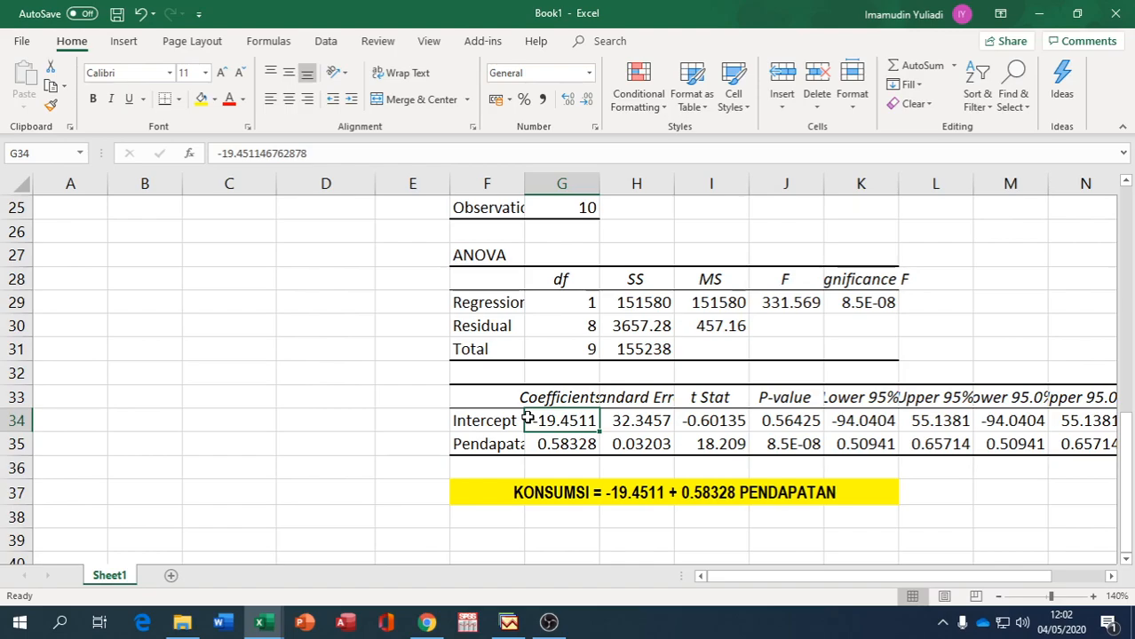
double_click(524, 184)
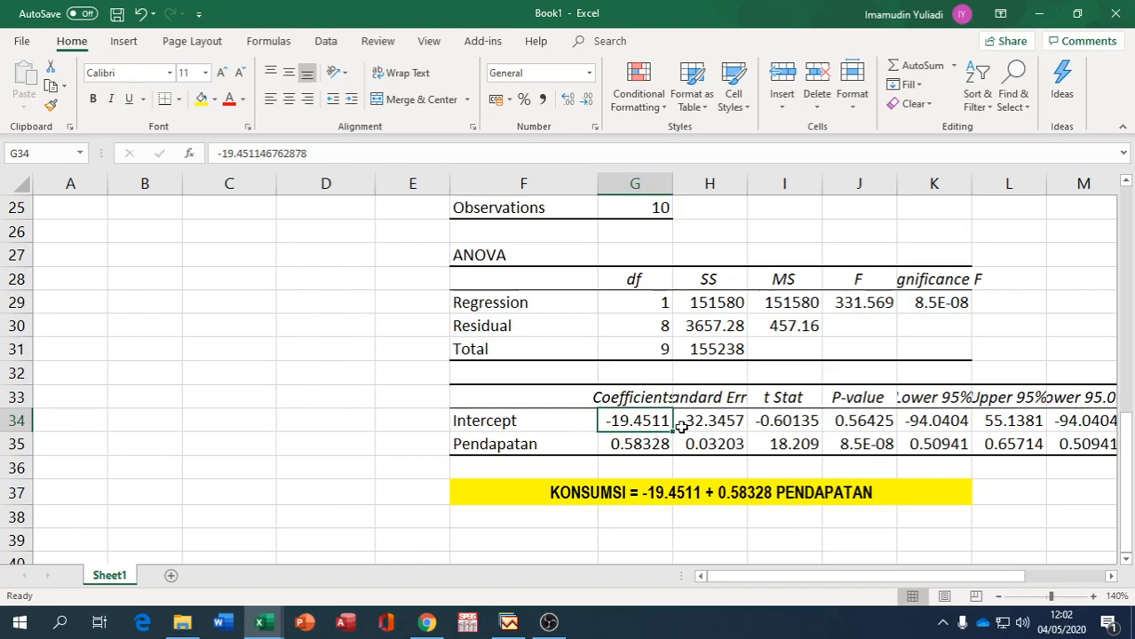
Compare the consumption equation in row 37 with the data points in the FUNGSI KONSUMSI scatter chart.
click(702, 495)
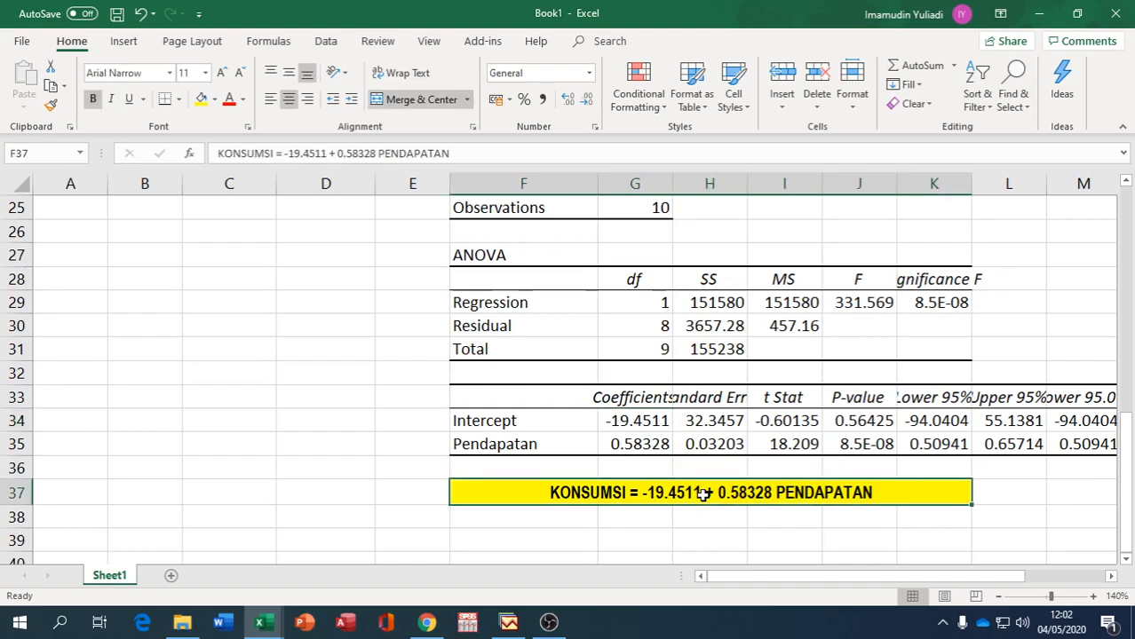
scroll(704, 495, up, 8)
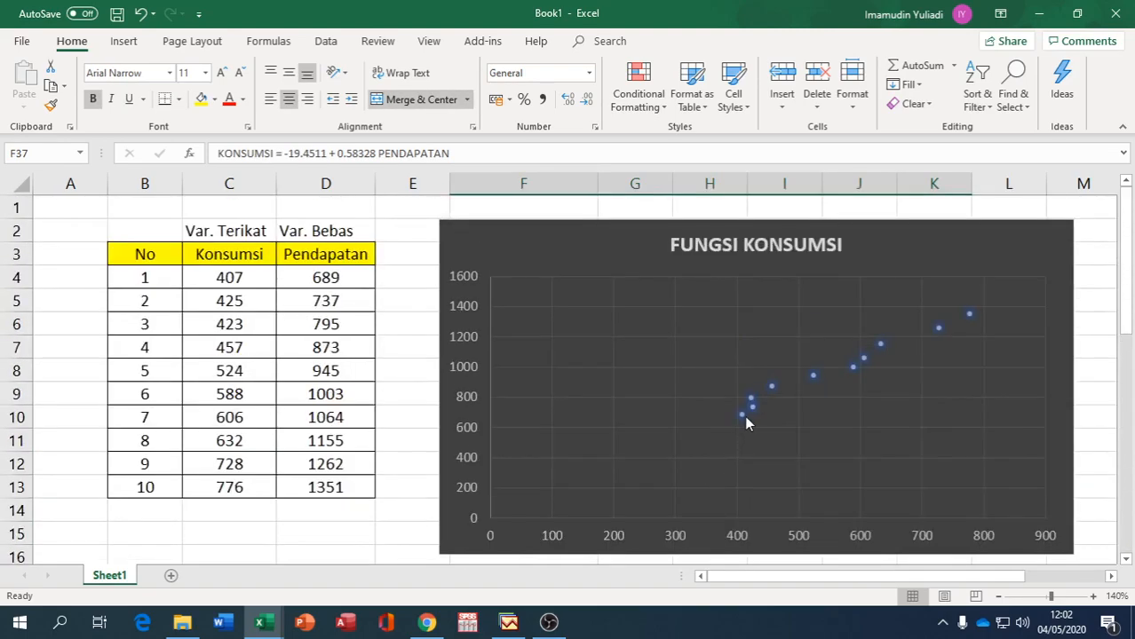
mouse_move(744, 420)
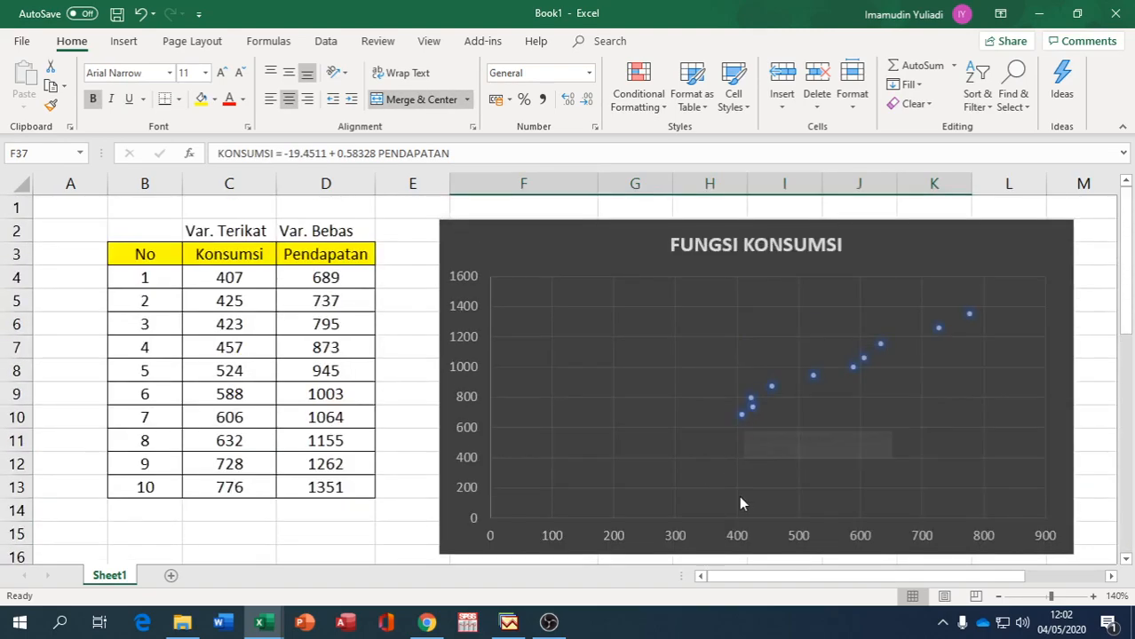
scroll(741, 490, down, 9)
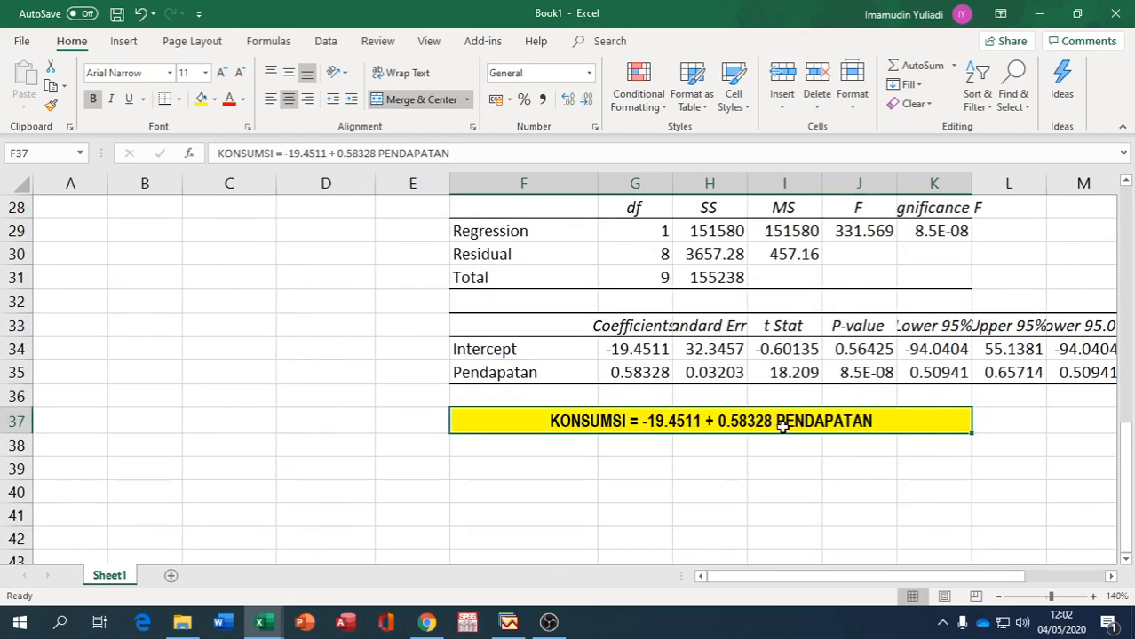
Interpret the intercept and Pendapatan coefficient of the row 37 equation against the consumption and income data and their scatter chart.
scroll(757, 424, up, 9)
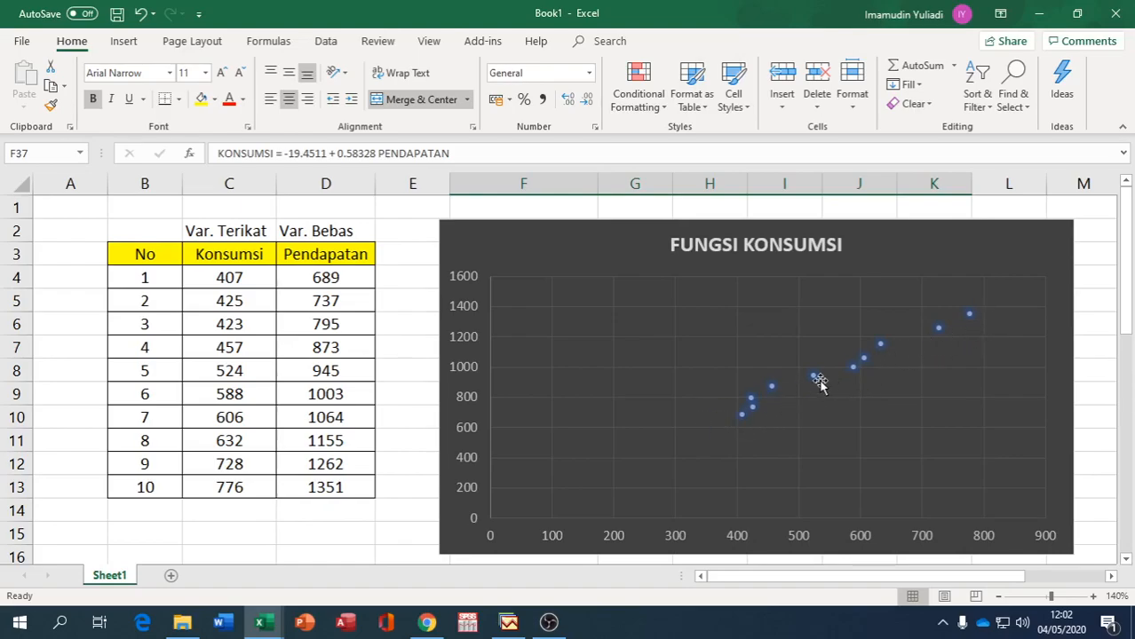
scroll(784, 471, down, 6)
scroll(783, 471, down, 5)
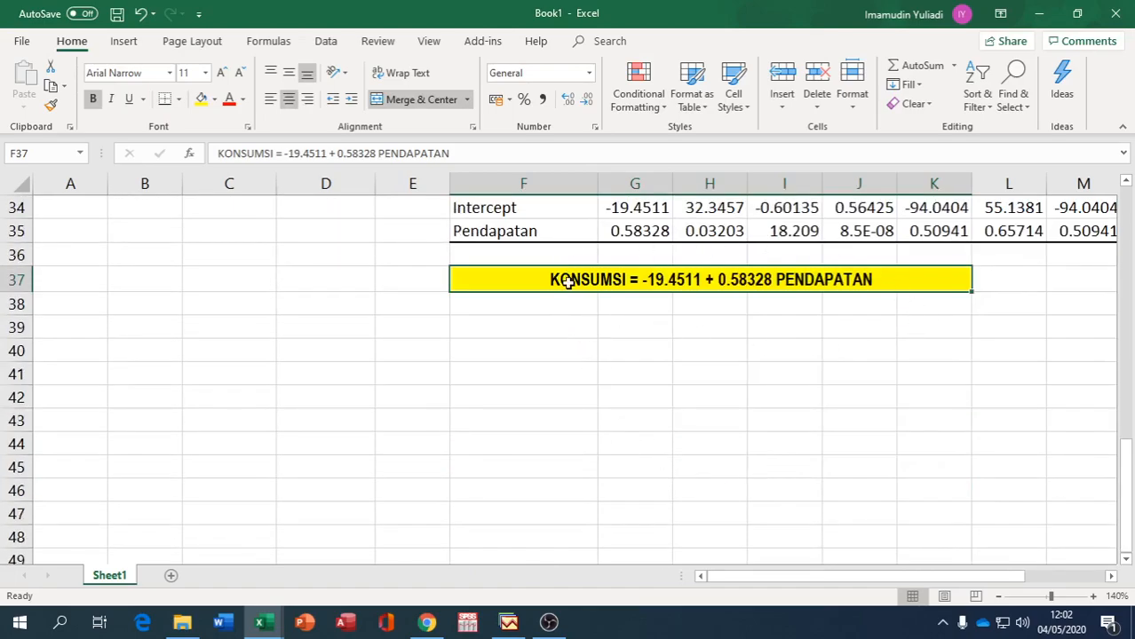
scroll(589, 384, up, 11)
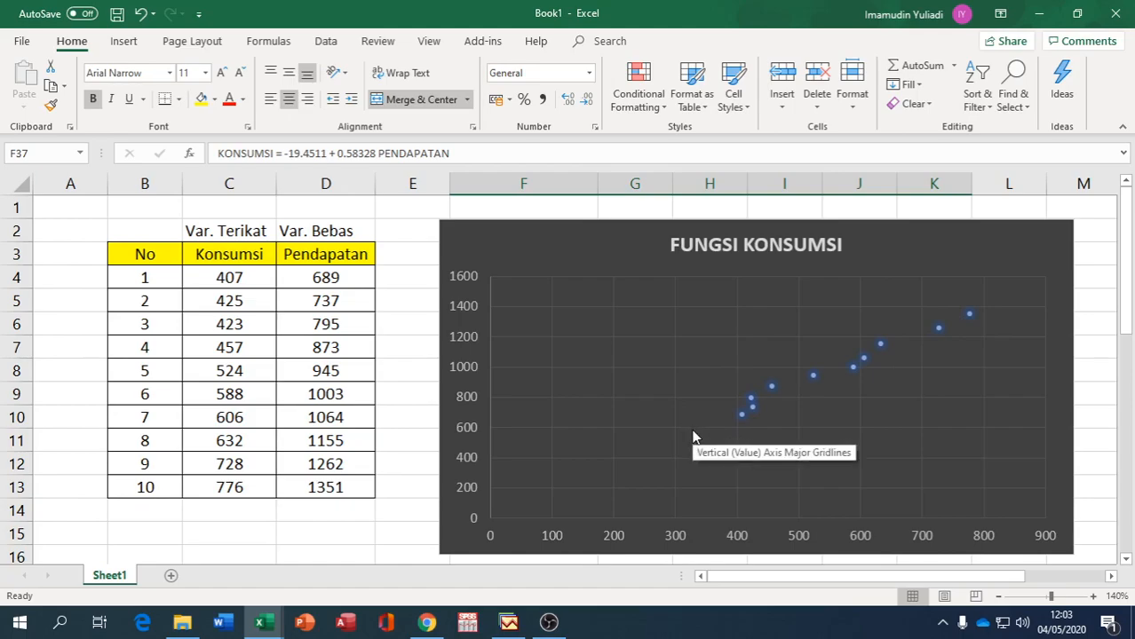
scroll(693, 437, down, 8)
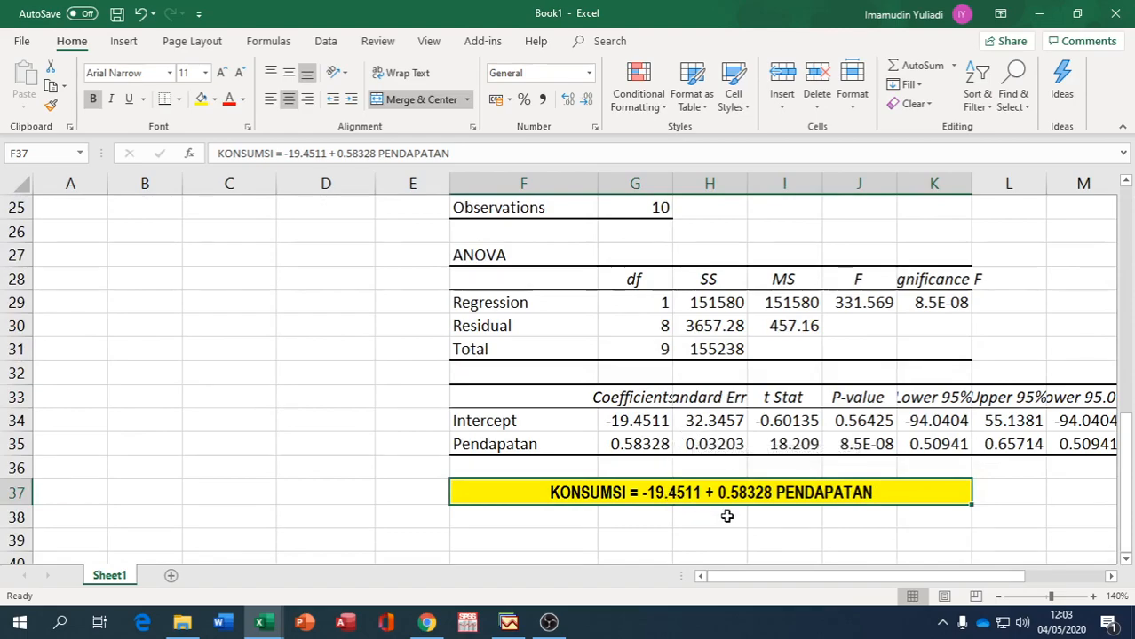
scroll(719, 455, up, 8)
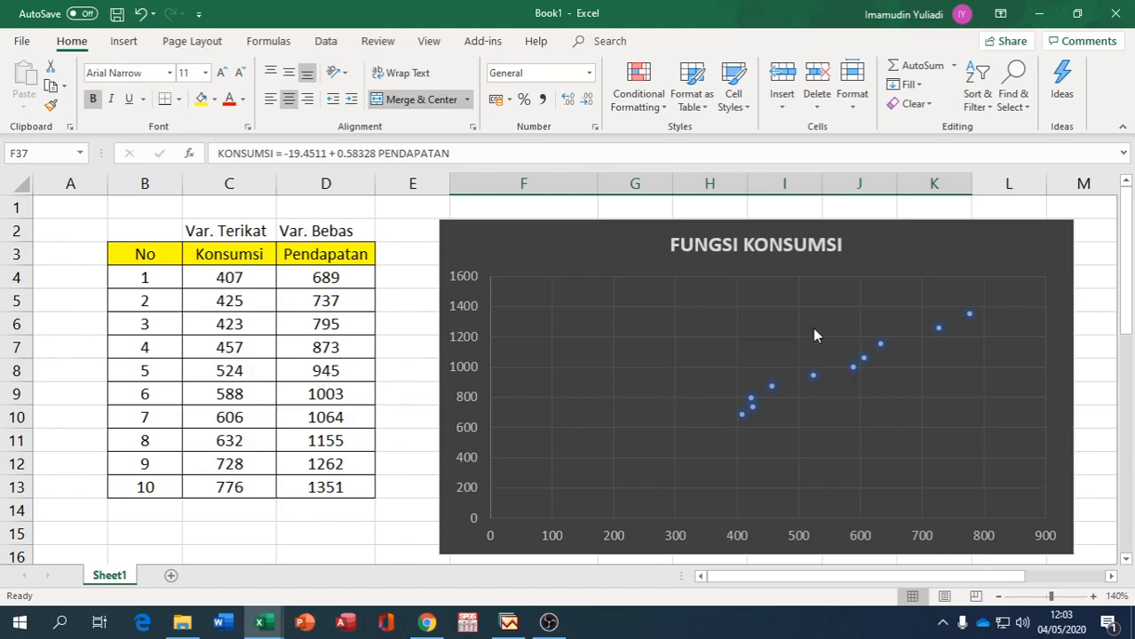
scroll(813, 331, down, 6)
scroll(814, 331, down, 3)
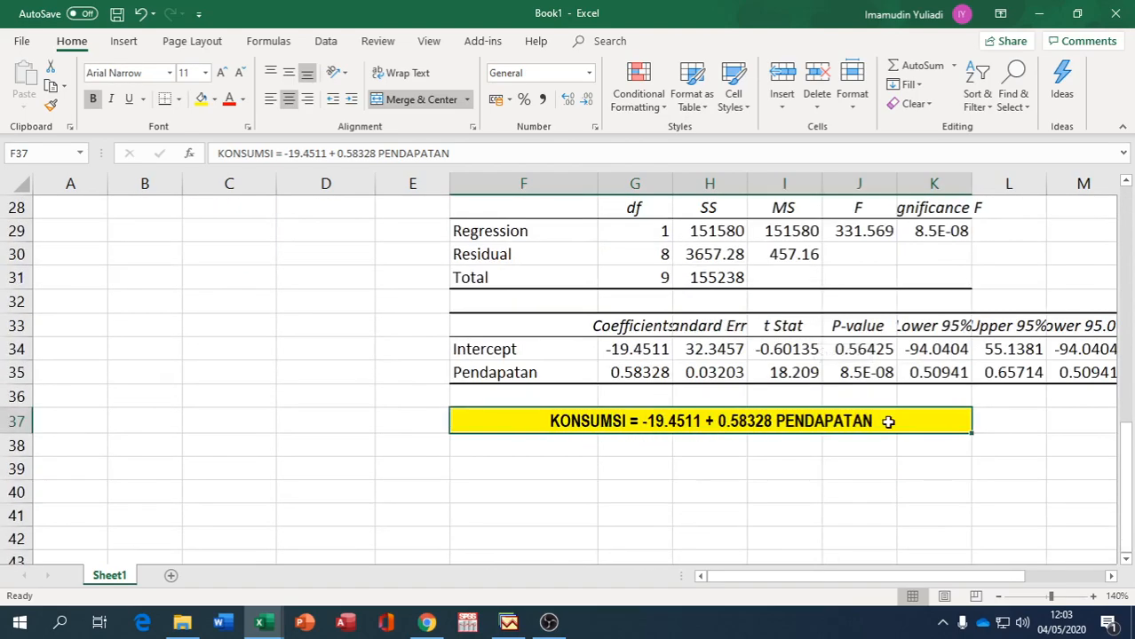
Examine Multiple R and R Square in the Regression Statistics table alongside the Konsumsi and Pendapatan data and chart.
scroll(888, 422, up, 3)
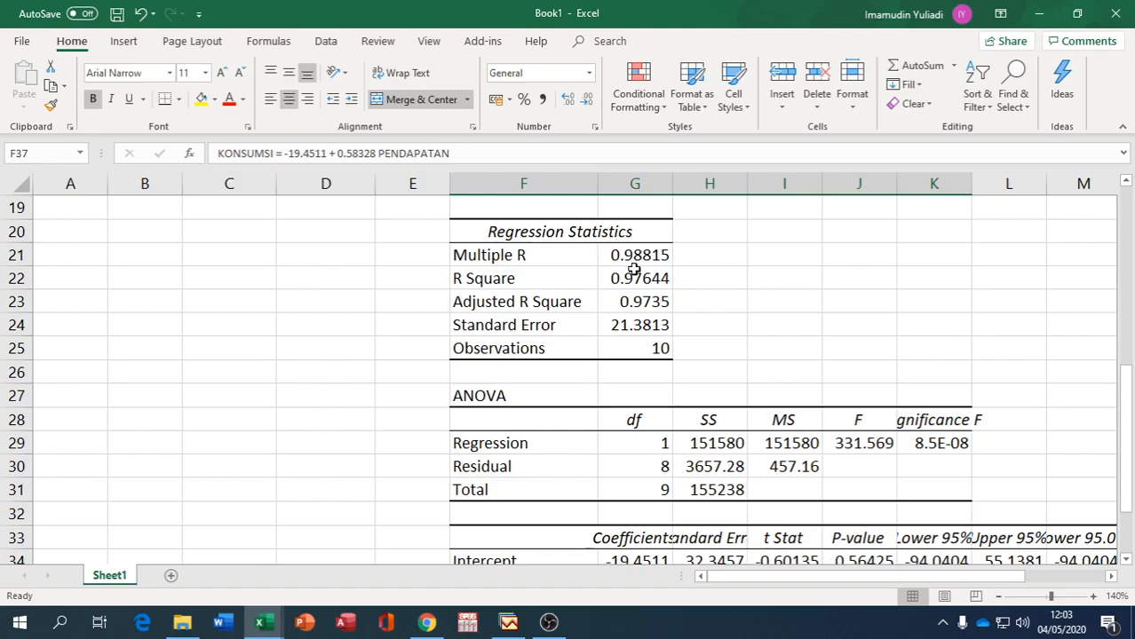
scroll(635, 269, up, 6)
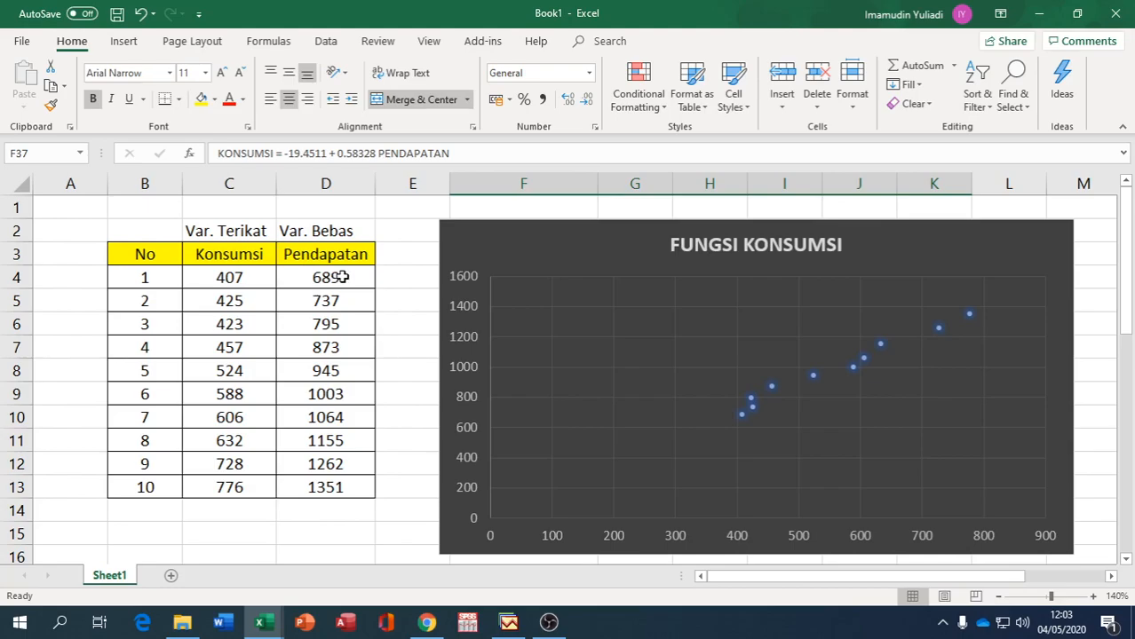
scroll(341, 277, down, 7)
scroll(641, 274, up, 1)
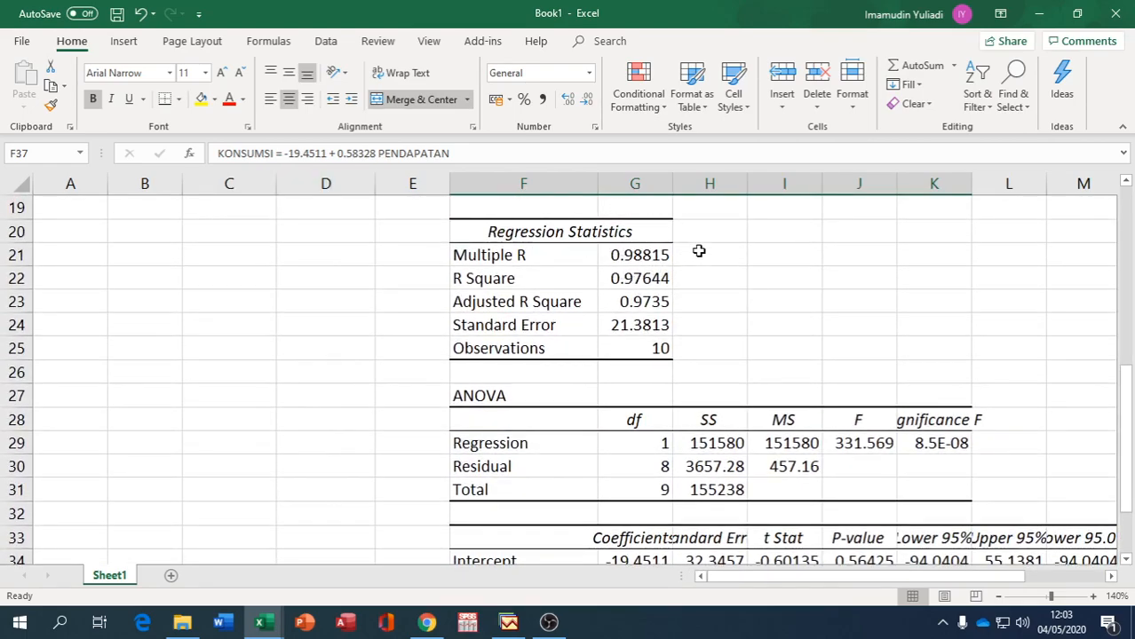
scroll(691, 317, up, 6)
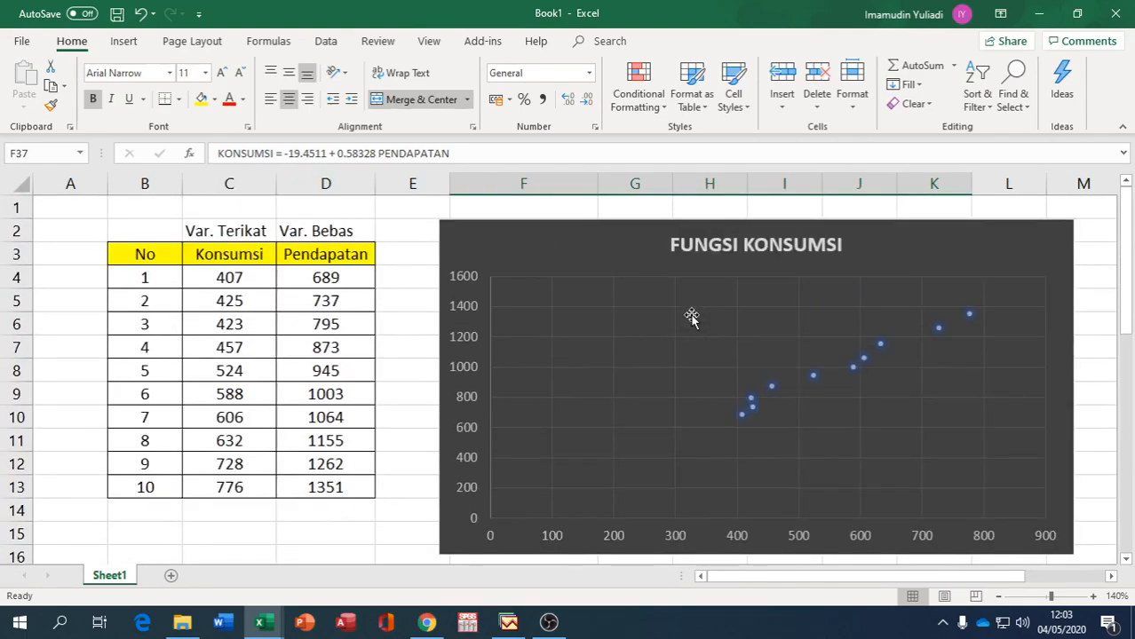